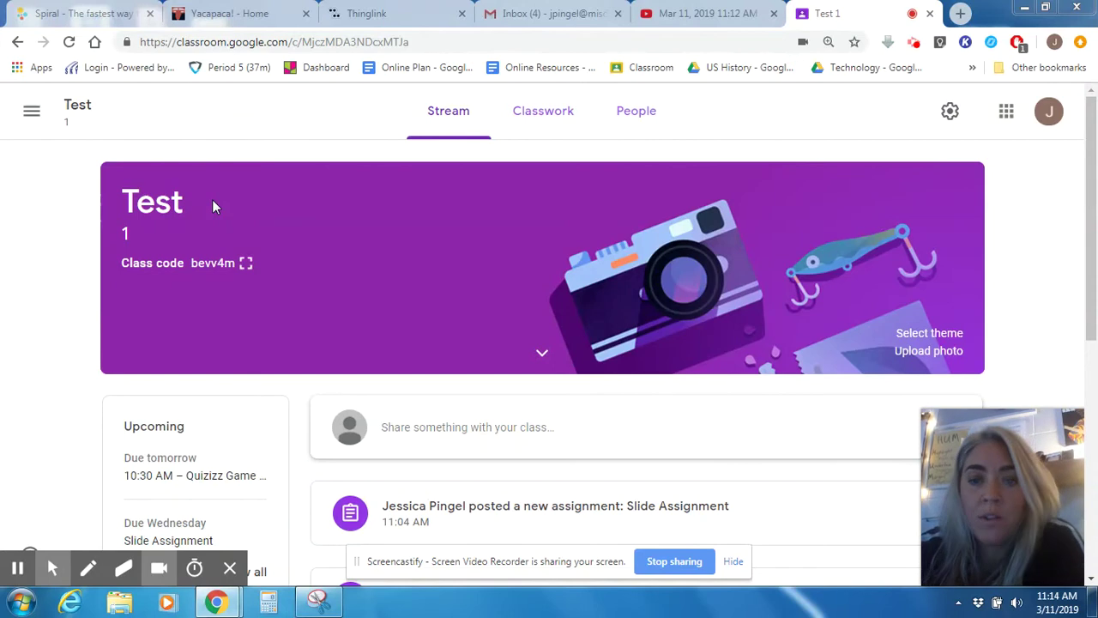
Create a new classwork assignment for all students and title it "Test Google Doc Assignment".
click(547, 120)
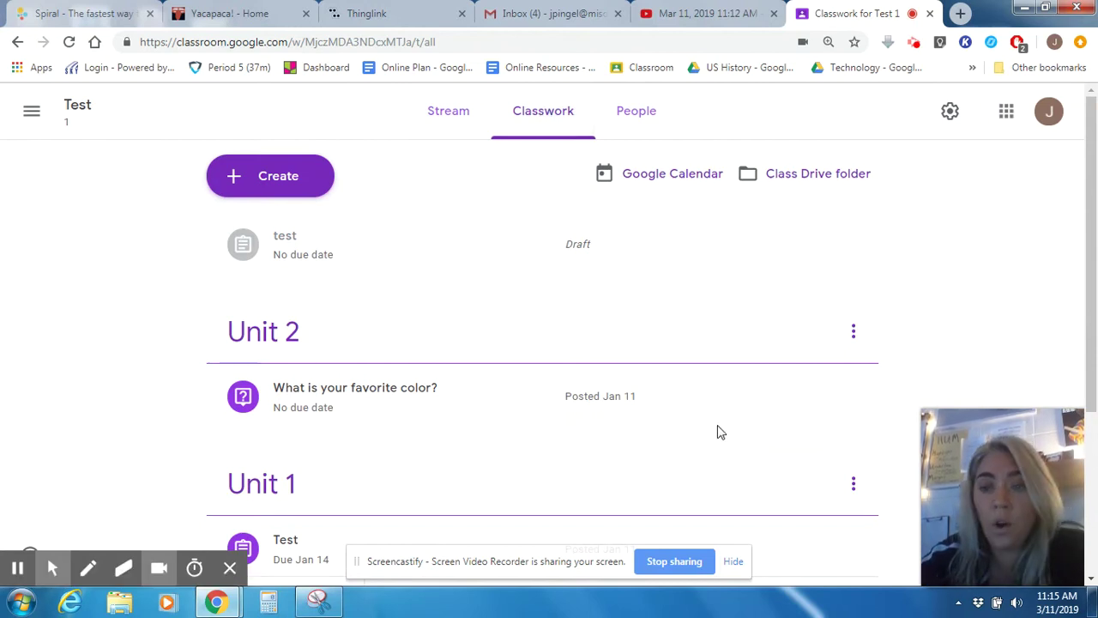
click(289, 184)
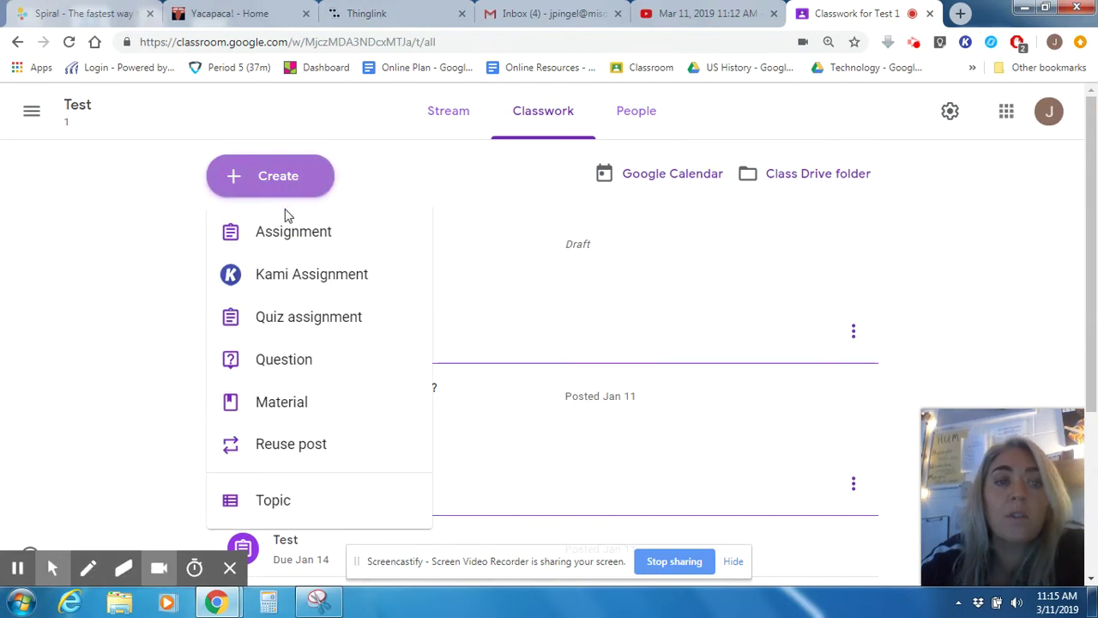
click(289, 233)
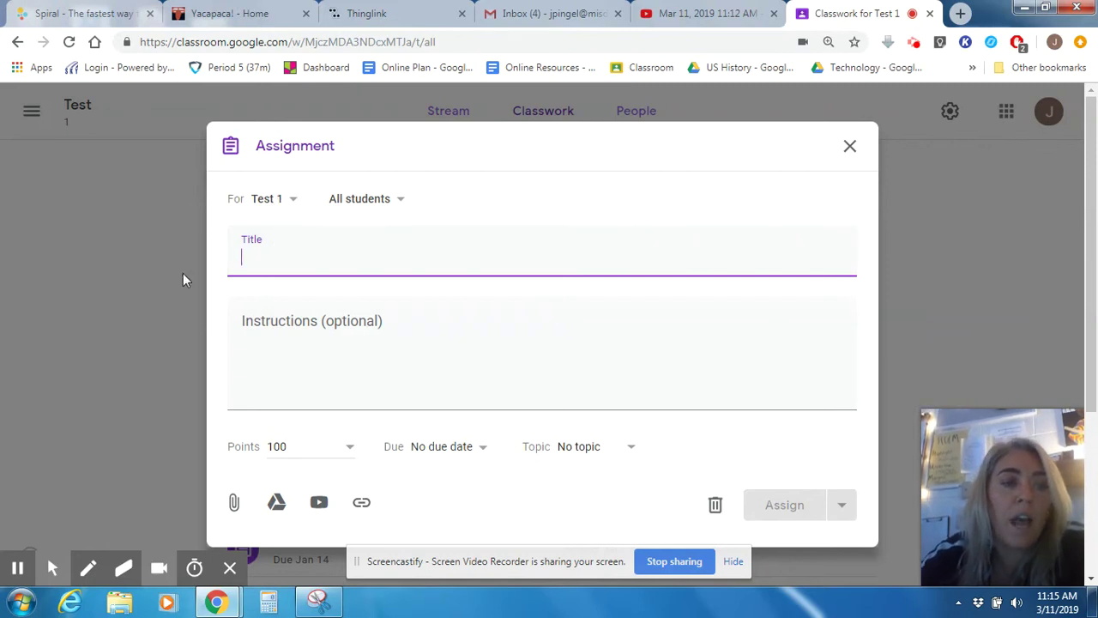
click(367, 208)
click(686, 261)
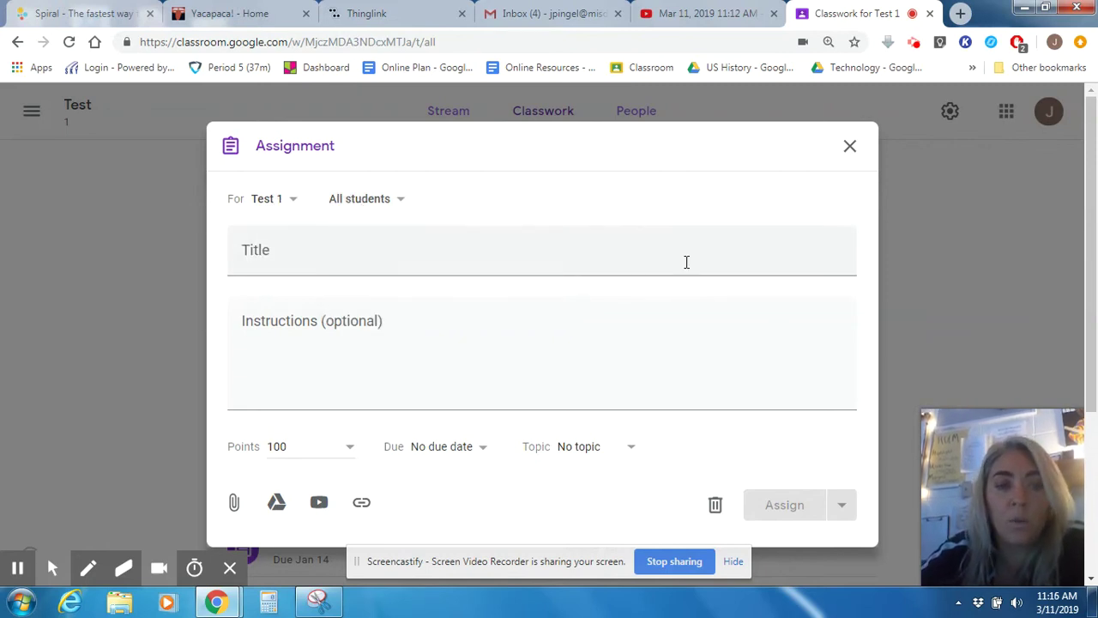
click(517, 251)
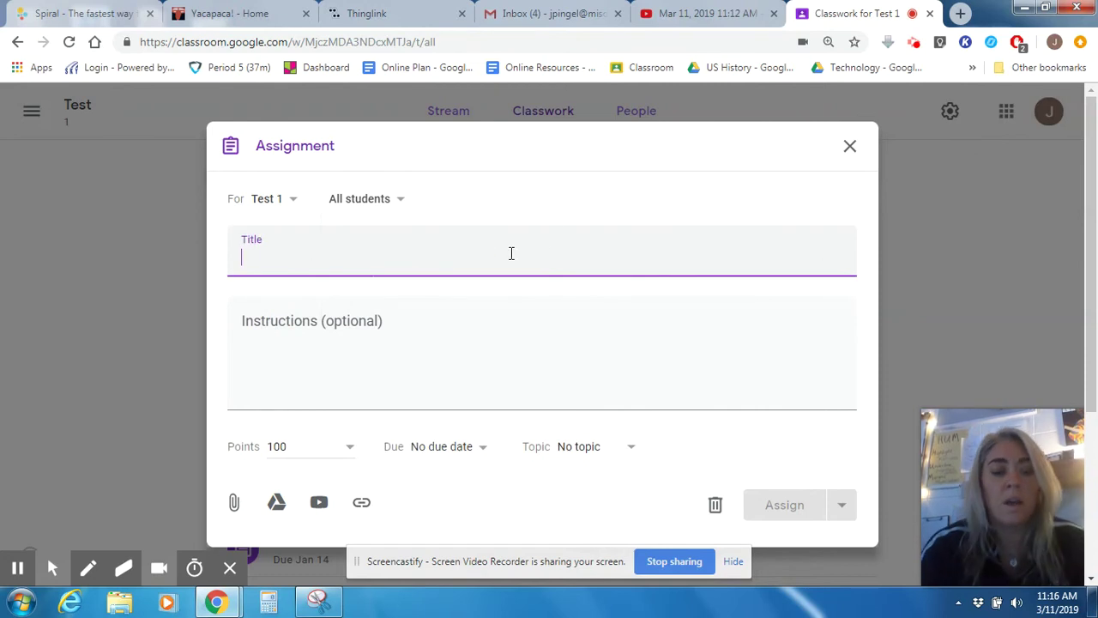
text(Test)
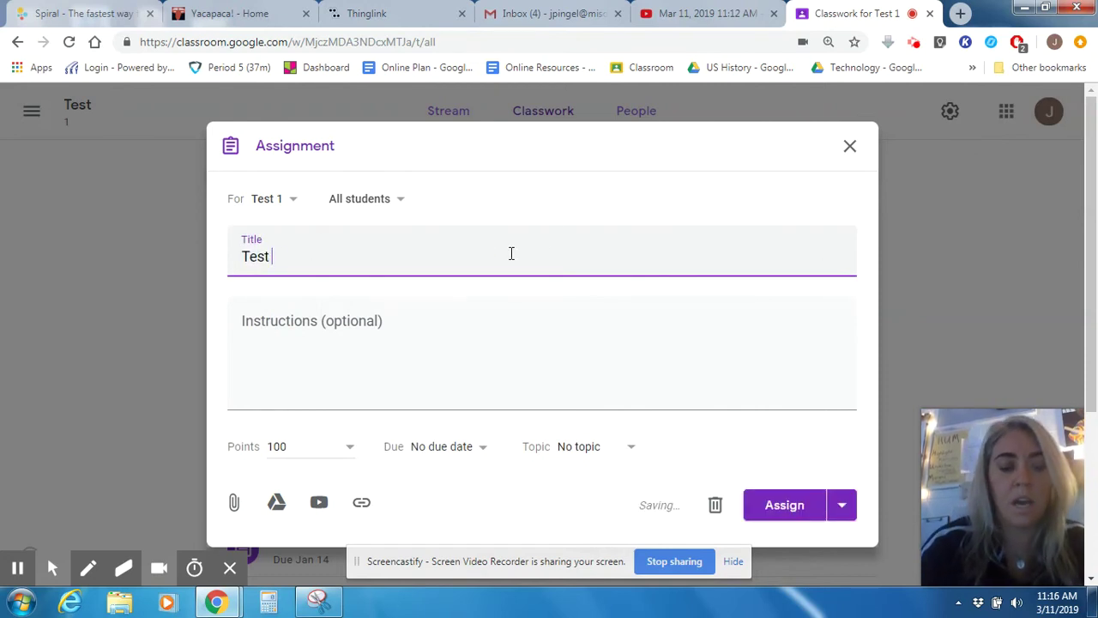
text( Google)
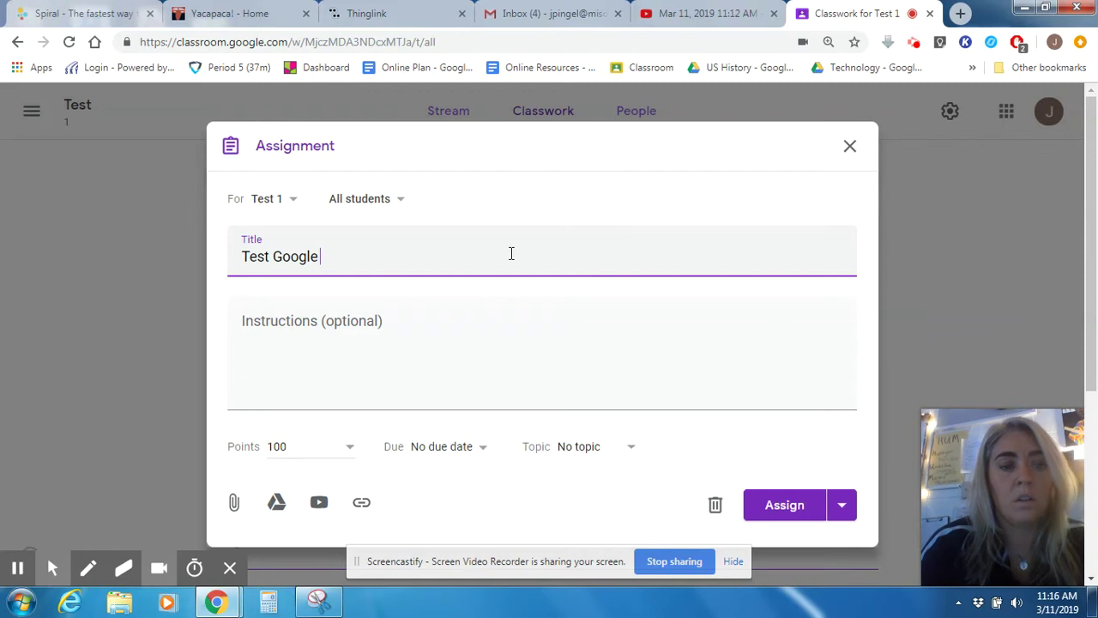
text( Doc Assignment)
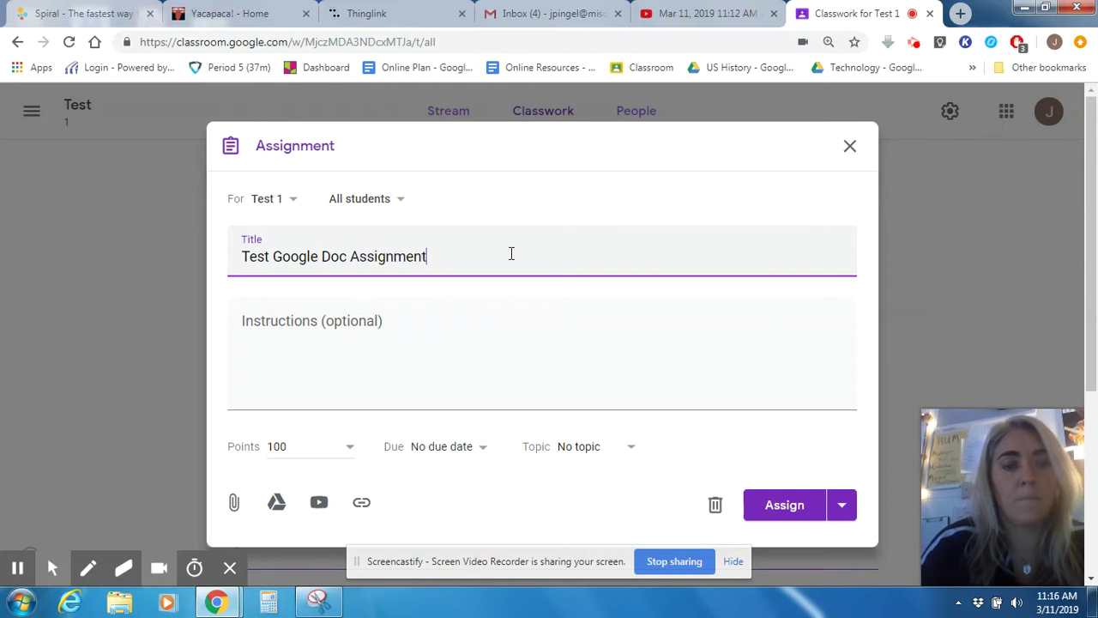
Set the assignment's due date to March 14, 2019 and its topic to Unit 1.
click(464, 449)
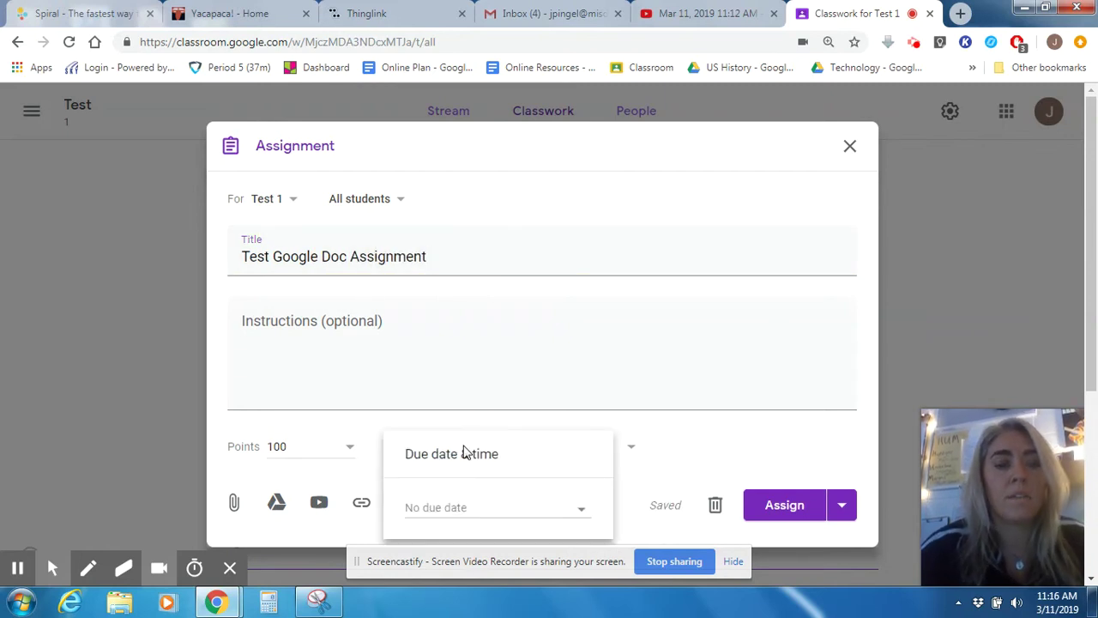
click(536, 507)
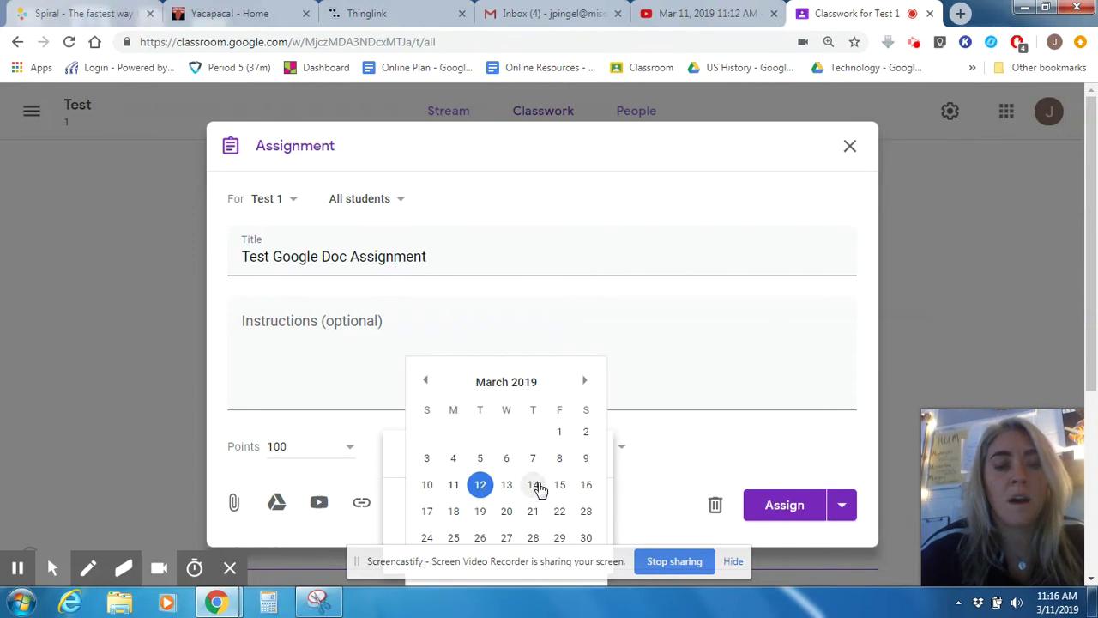
click(533, 485)
click(605, 282)
click(570, 448)
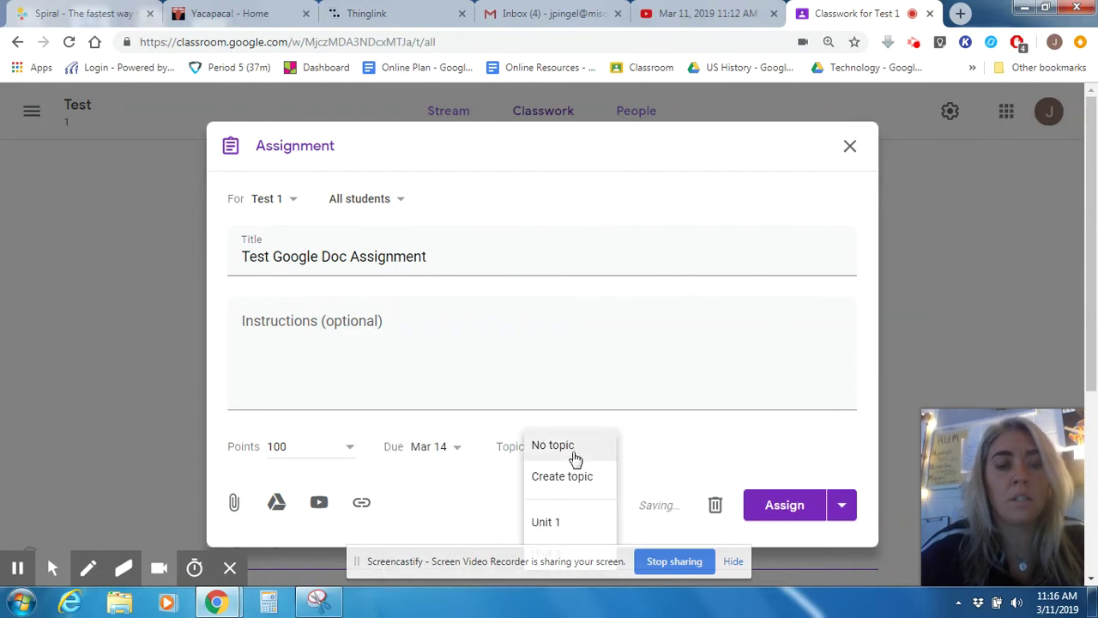
click(558, 523)
click(620, 255)
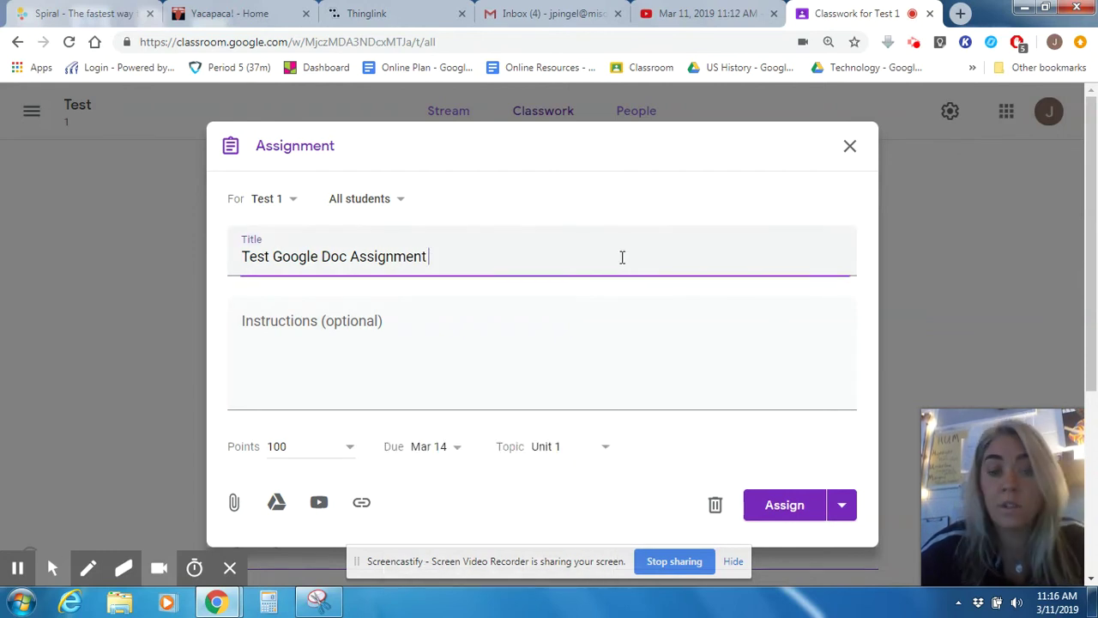
Attach the "Cornell Notes 1920s" document from Google Drive to the assignment.
click(276, 504)
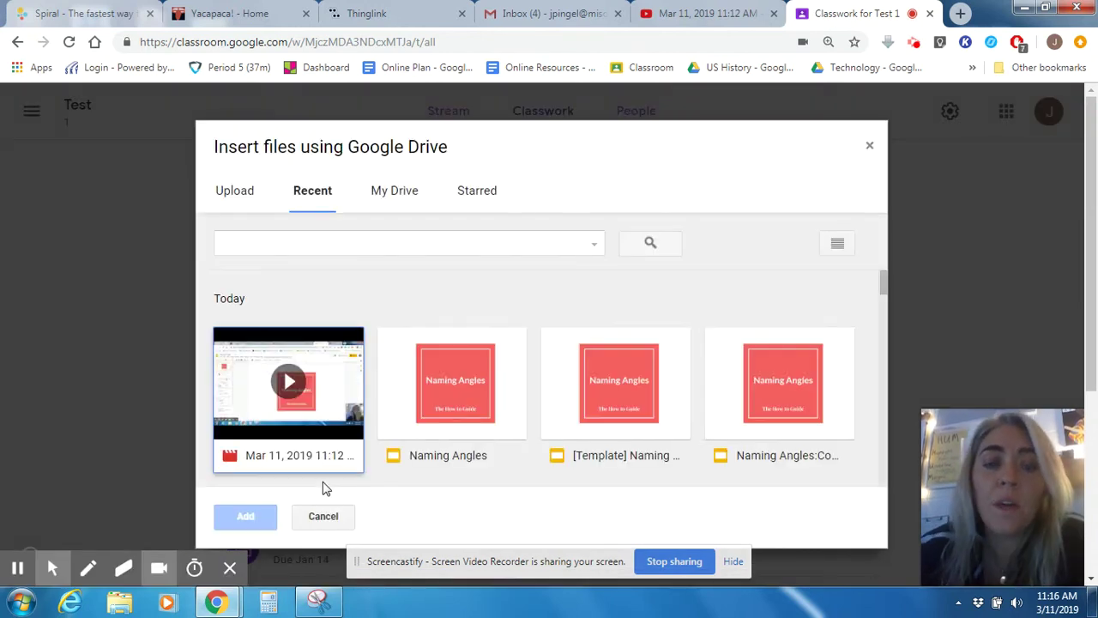
scroll(448, 404, down, 5)
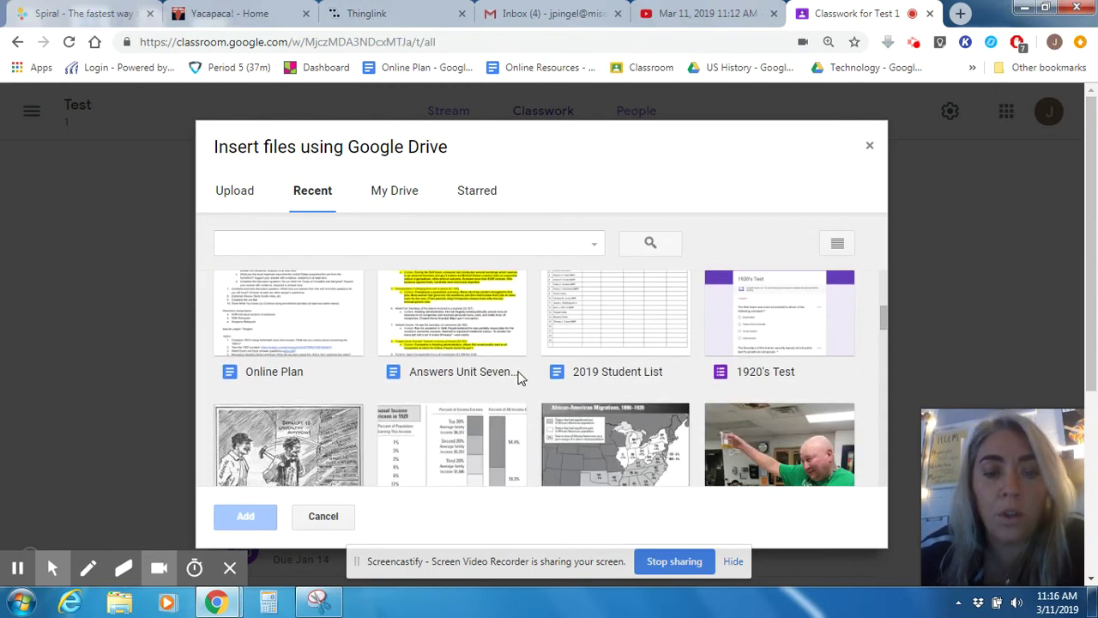
scroll(553, 363, down, 3)
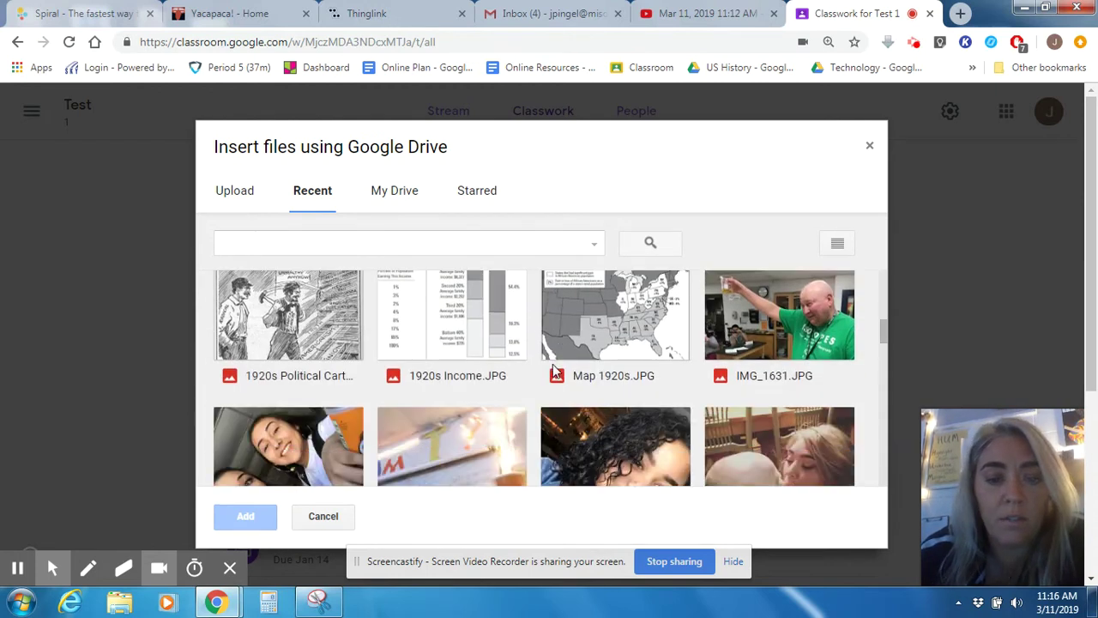
scroll(552, 363, down, 5)
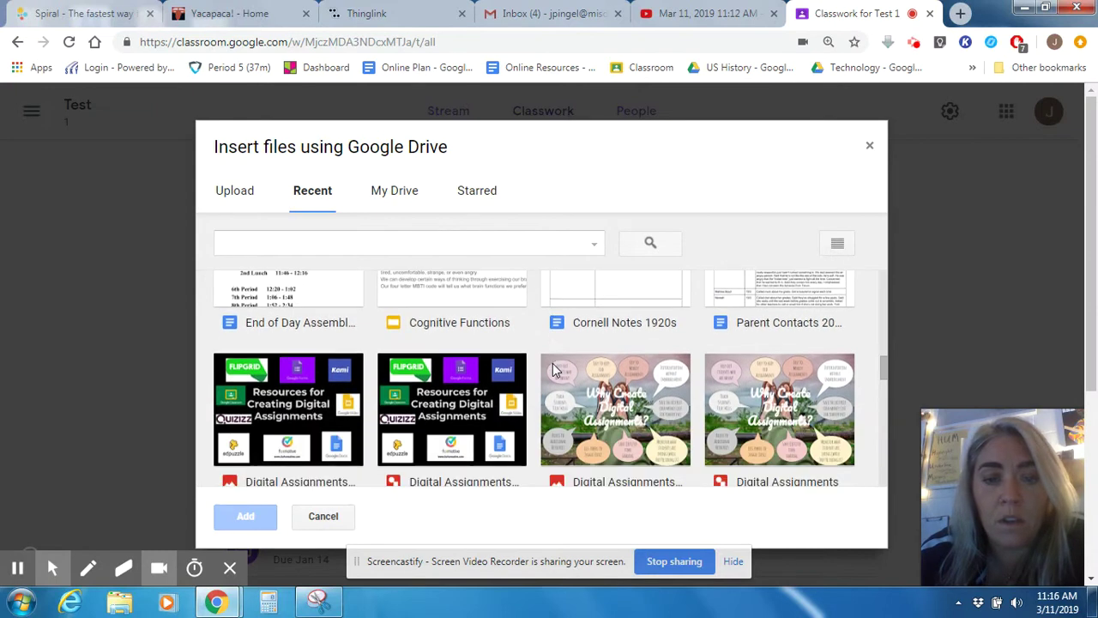
scroll(554, 369, up, 1)
click(622, 342)
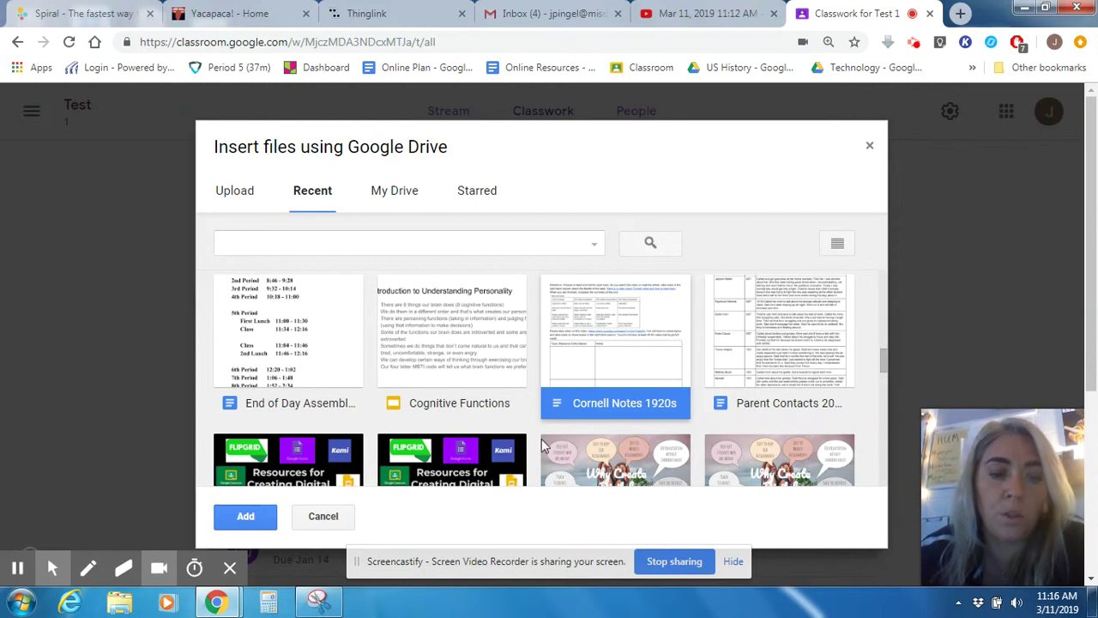
click(274, 520)
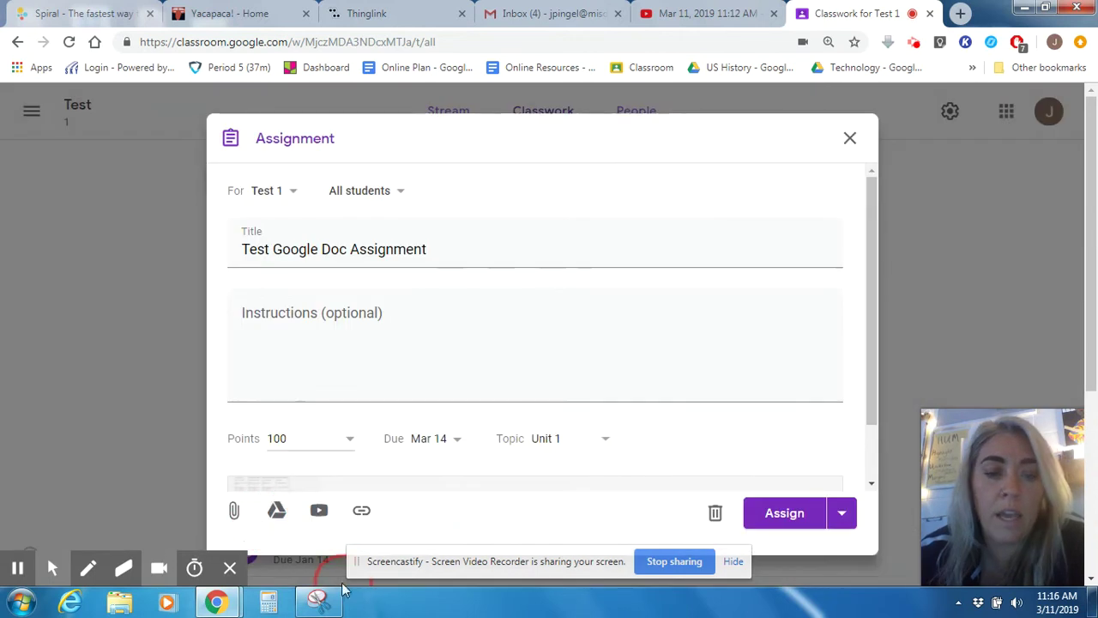
Set the attached document to "Make a copy for each student" and assign the assignment.
click(494, 272)
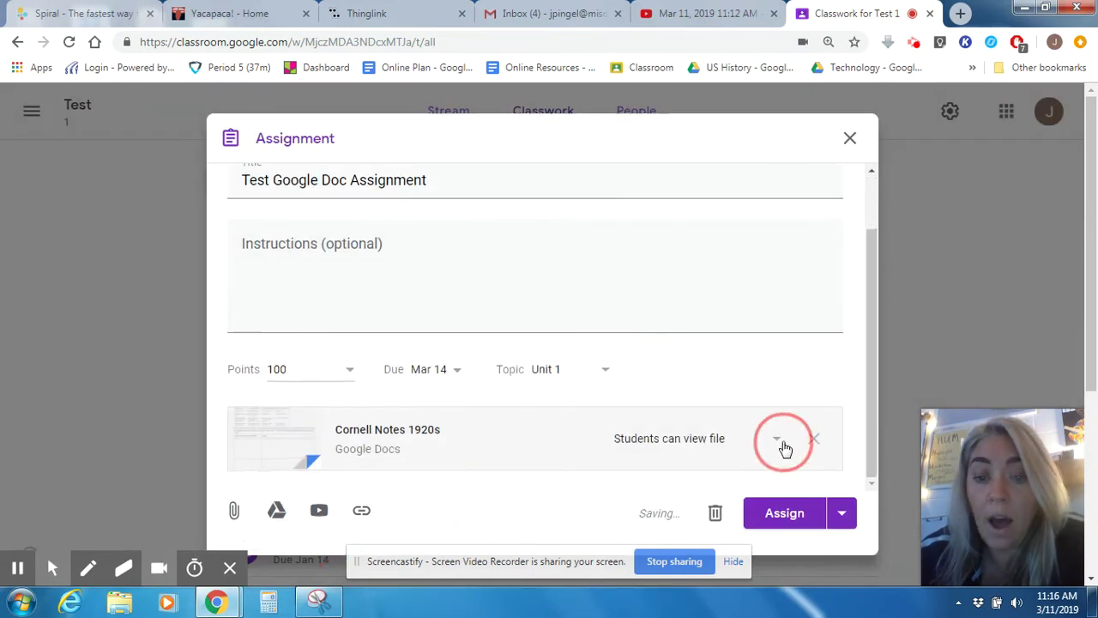
click(781, 446)
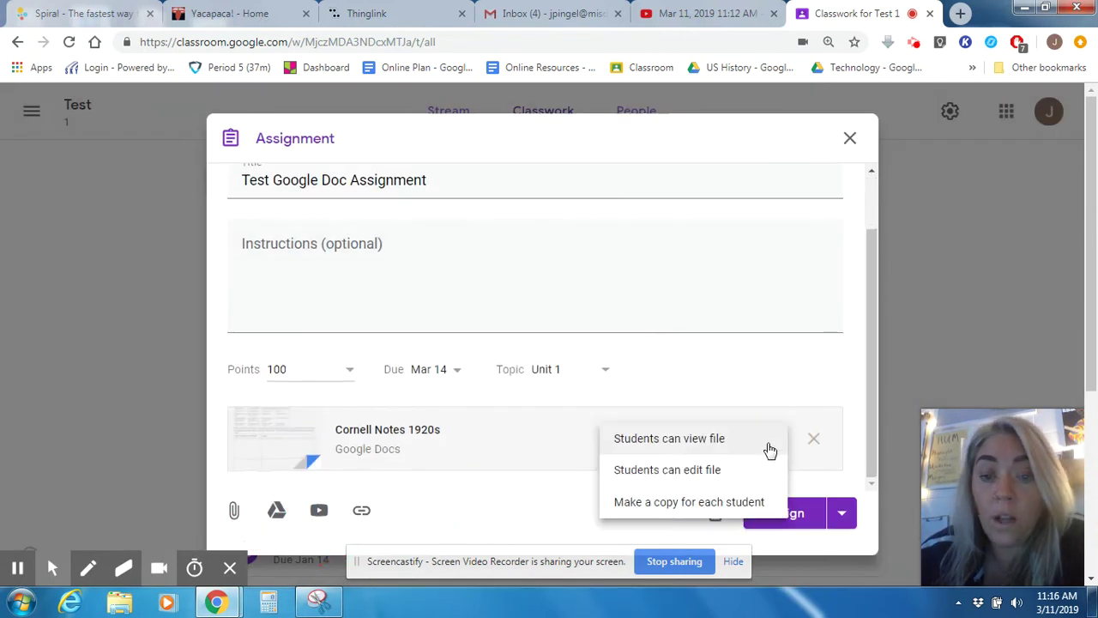
click(674, 507)
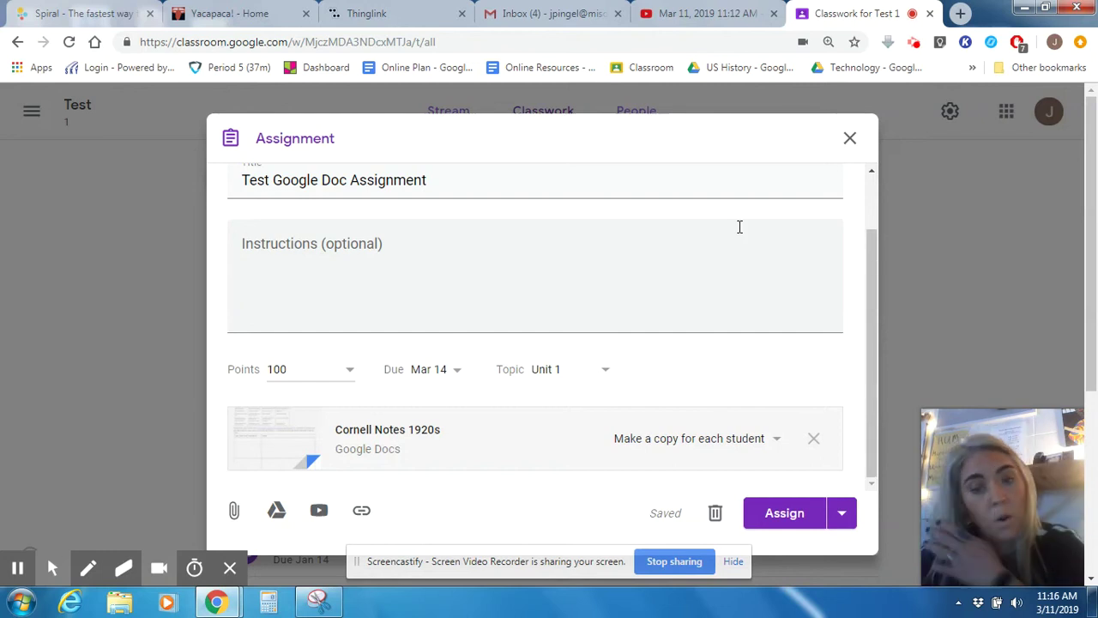
click(790, 514)
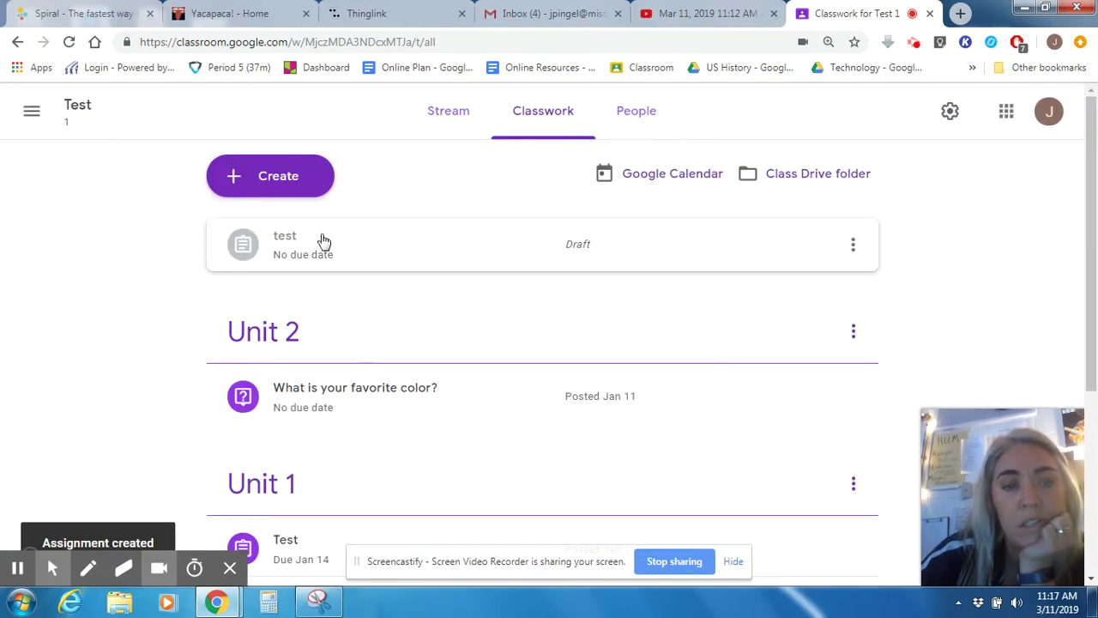
View the student work for Test Google Doc Assignment under Unit 1 and open the test student's copy of the document.
scroll(324, 241, down, 4)
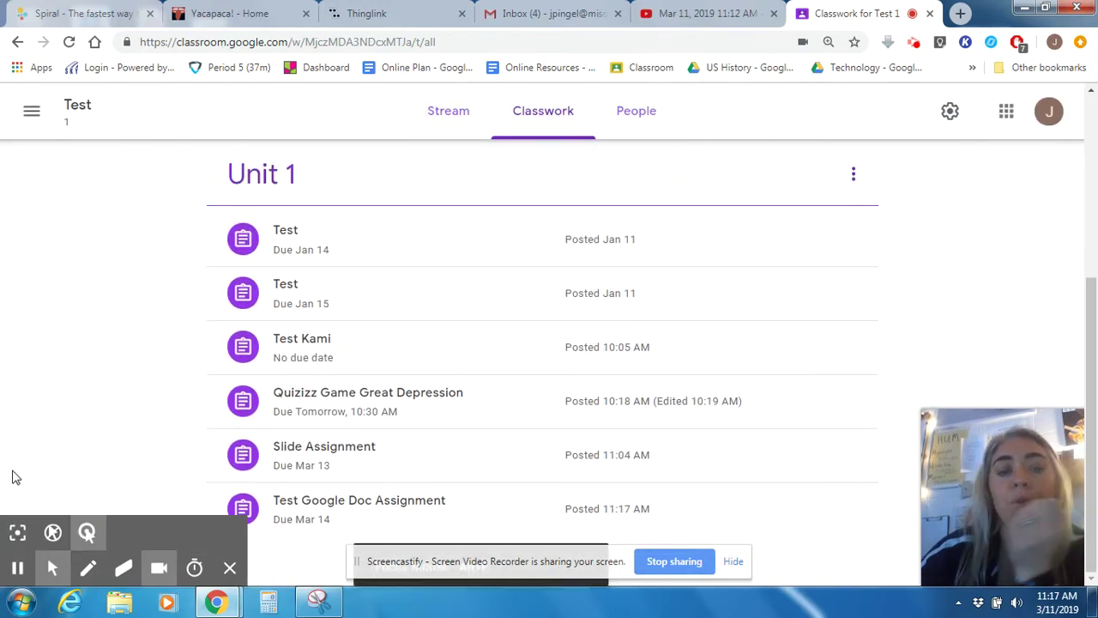
click(330, 505)
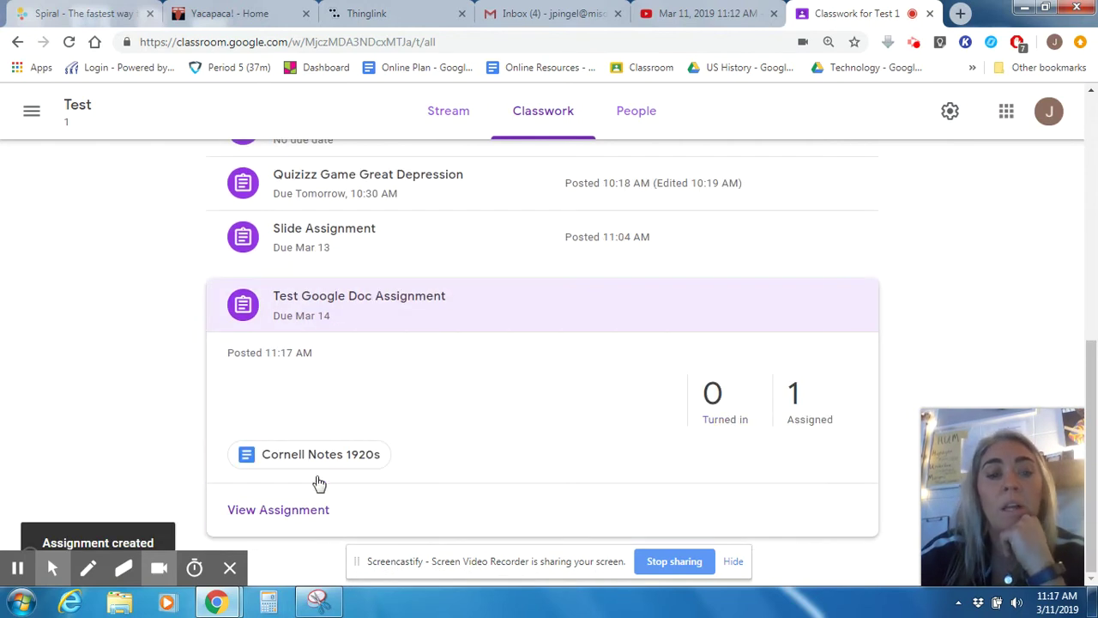
click(291, 515)
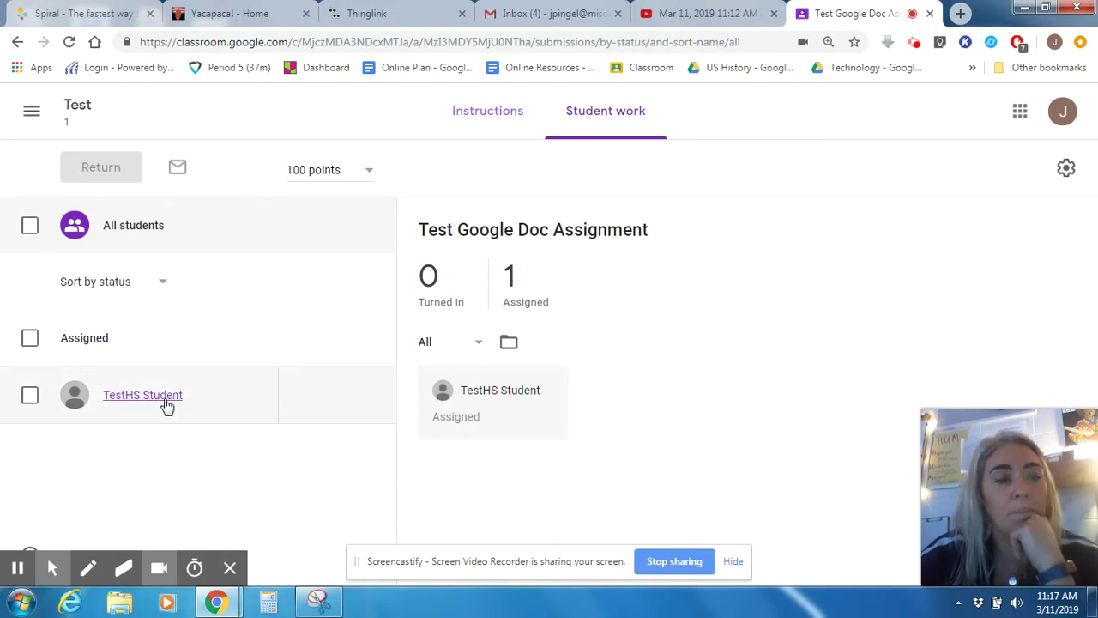
click(53, 568)
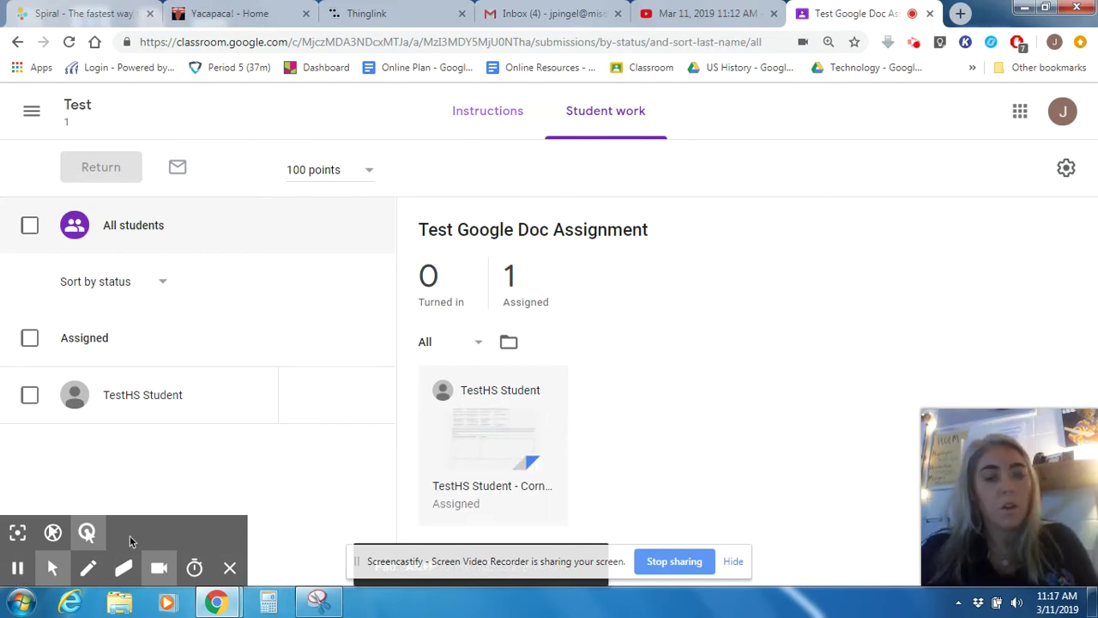
click(493, 458)
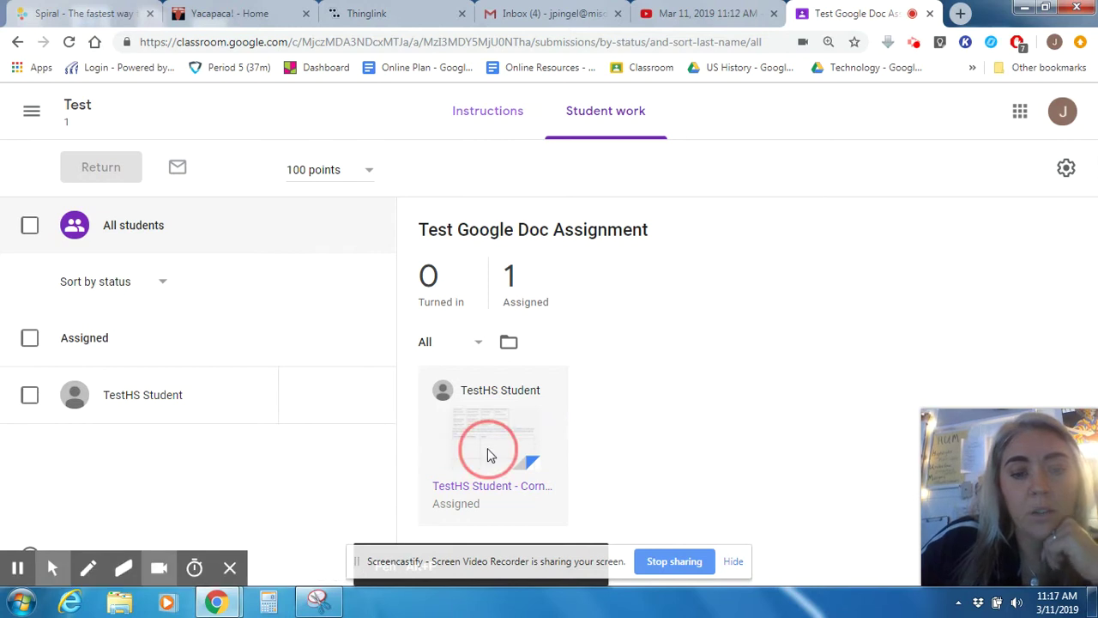
click(782, 12)
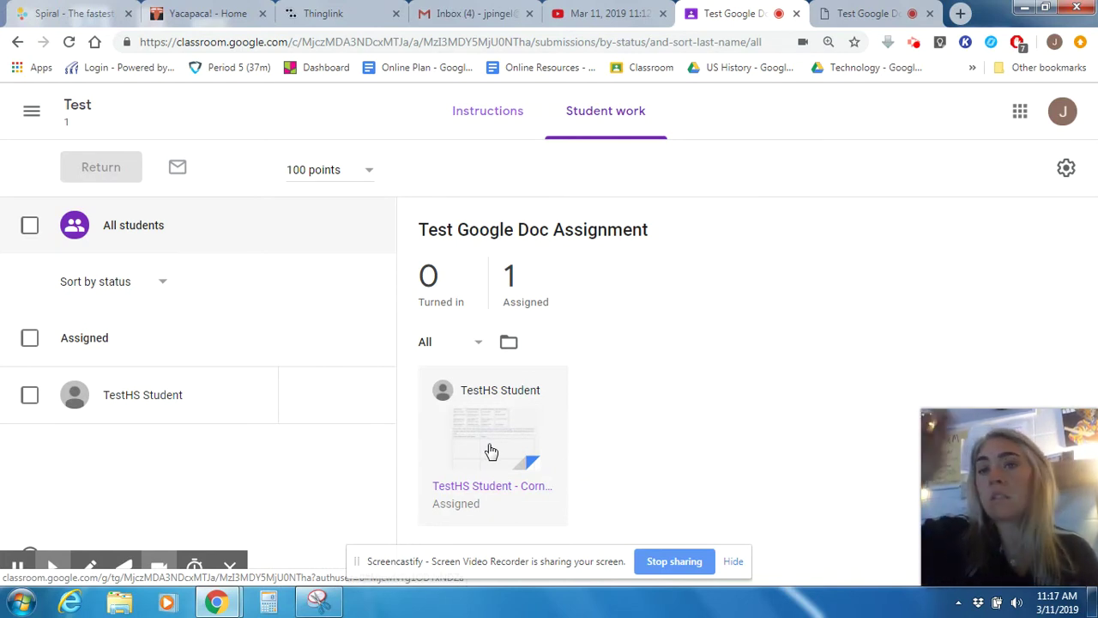
click(879, 13)
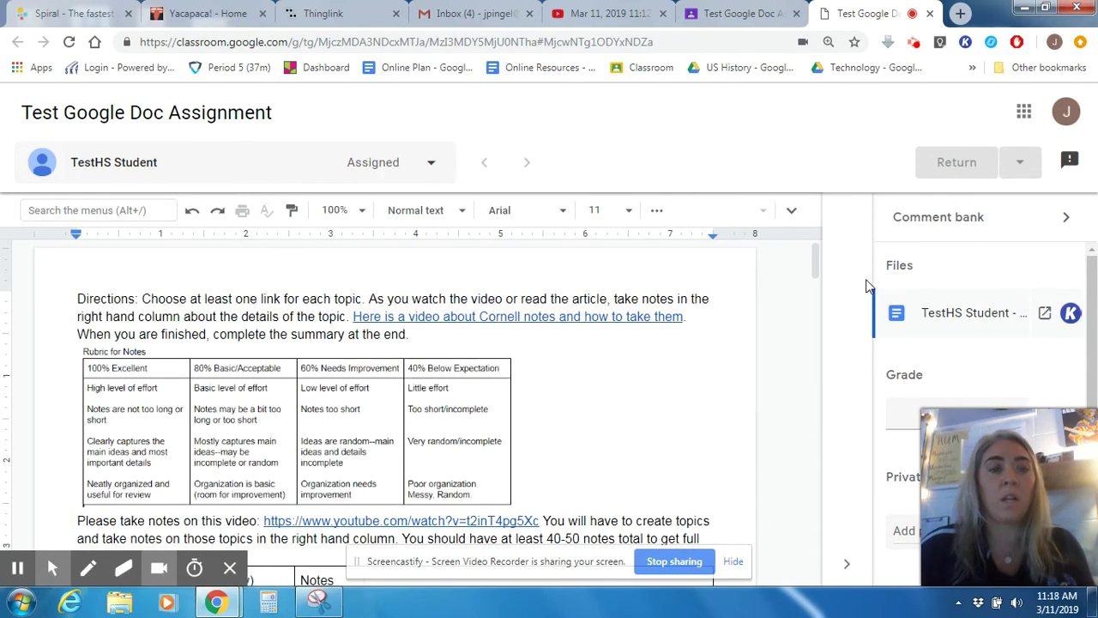
Examine the student's Cornell notes document, including the directions, the rubric and the notes table.
click(371, 159)
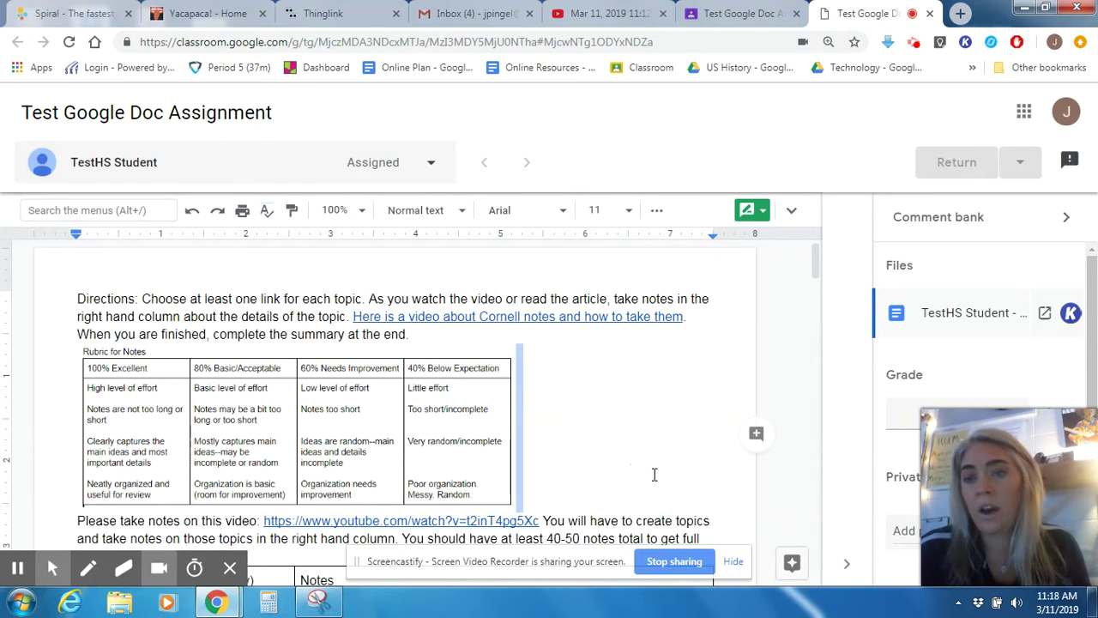
scroll(617, 449, down, 3)
scroll(618, 449, up, 2)
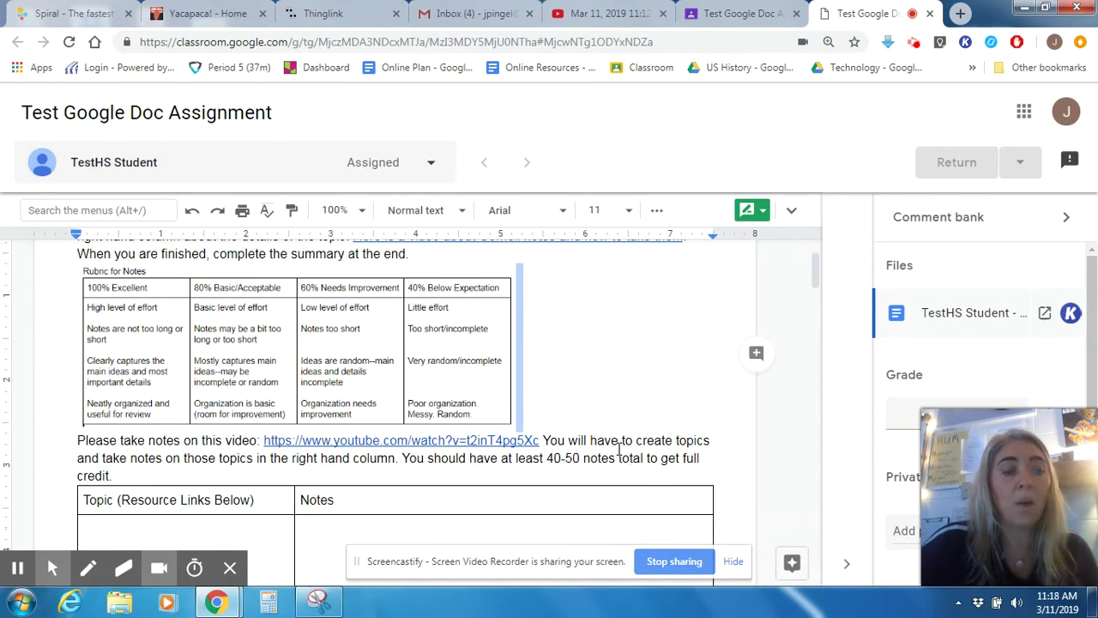
scroll(534, 403, down, 2)
scroll(533, 404, up, 1)
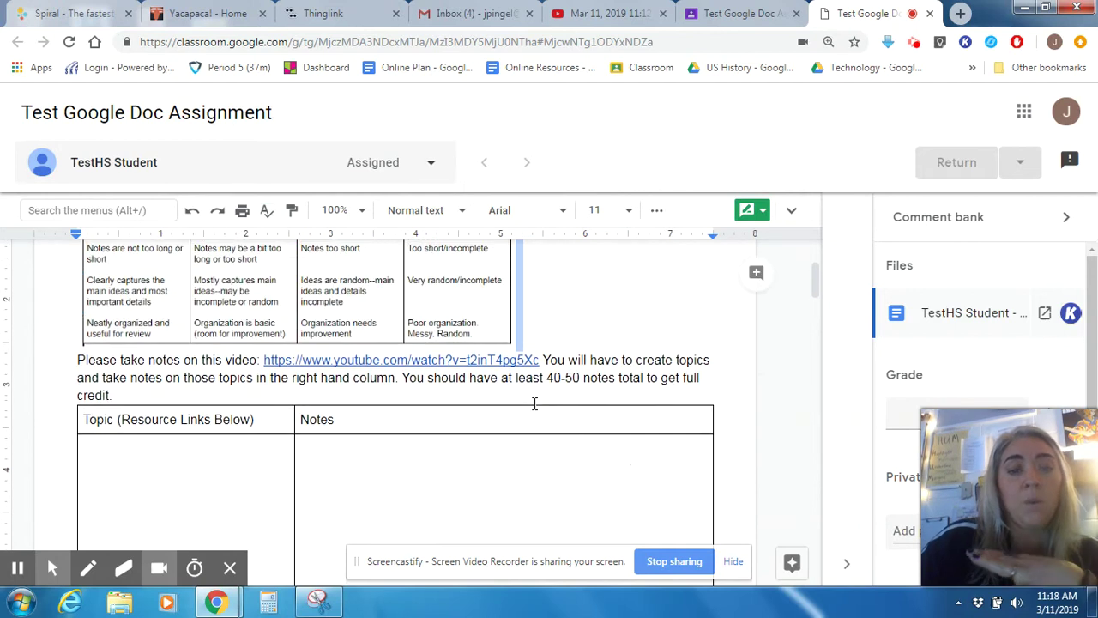
scroll(534, 403, up, 1)
scroll(539, 392, down, 6)
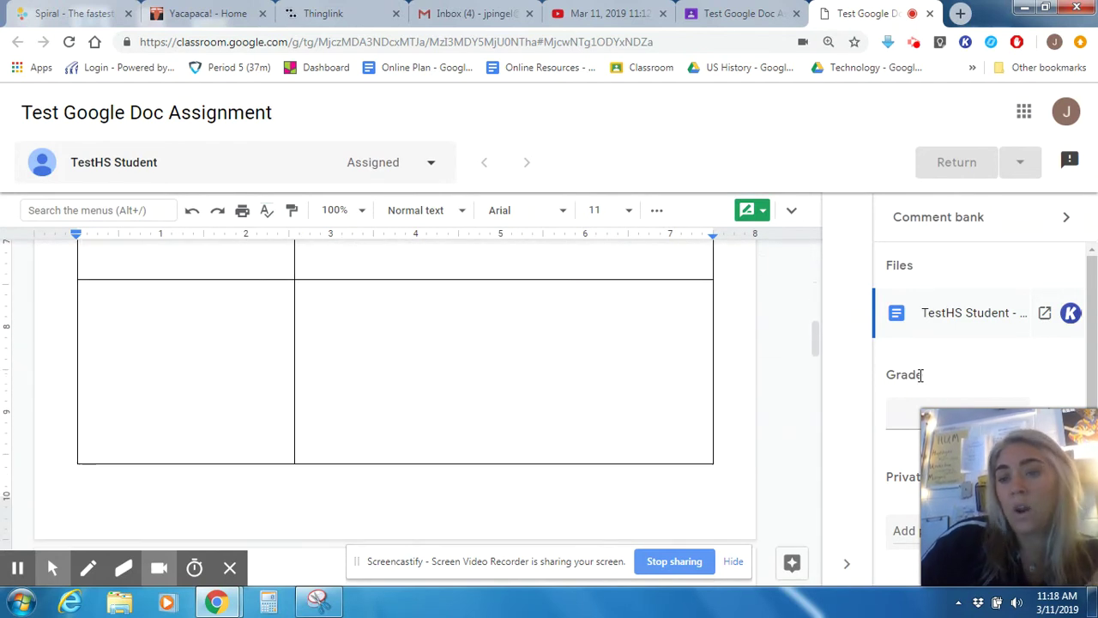
mouse_move(933, 477)
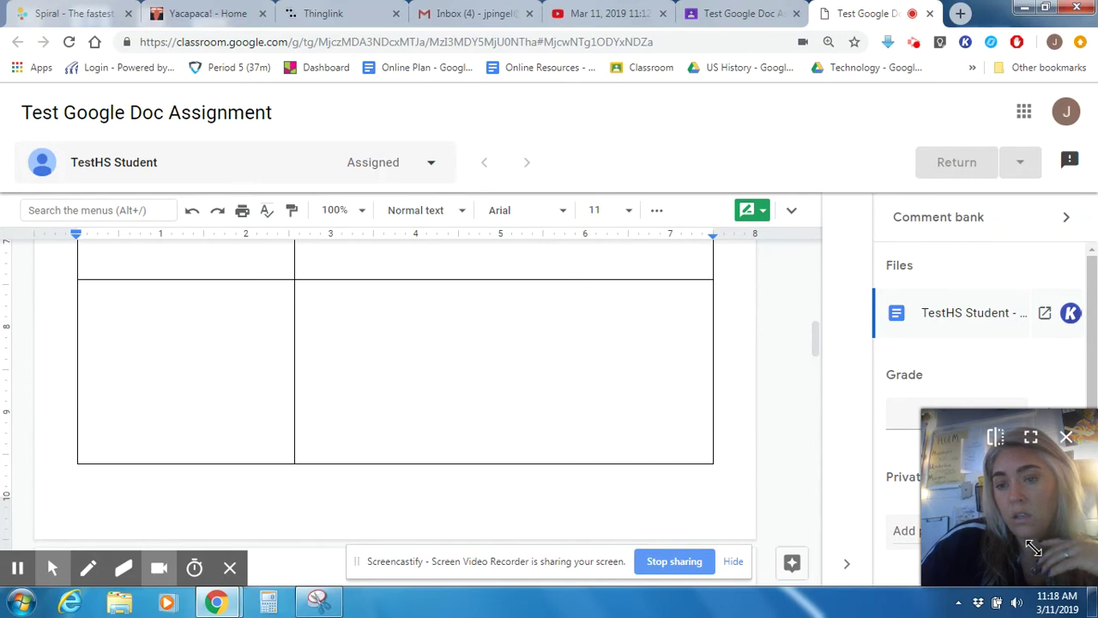
drag(1060, 541, 148, 426)
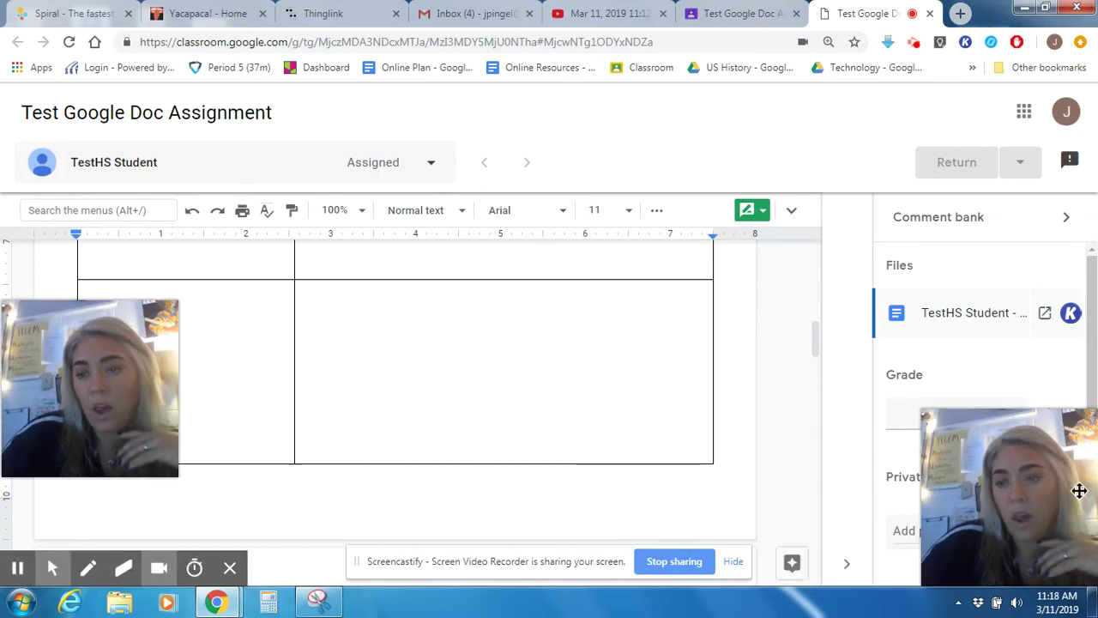
Set the test student's grade for the assignment to 100 out of 100.
click(1072, 443)
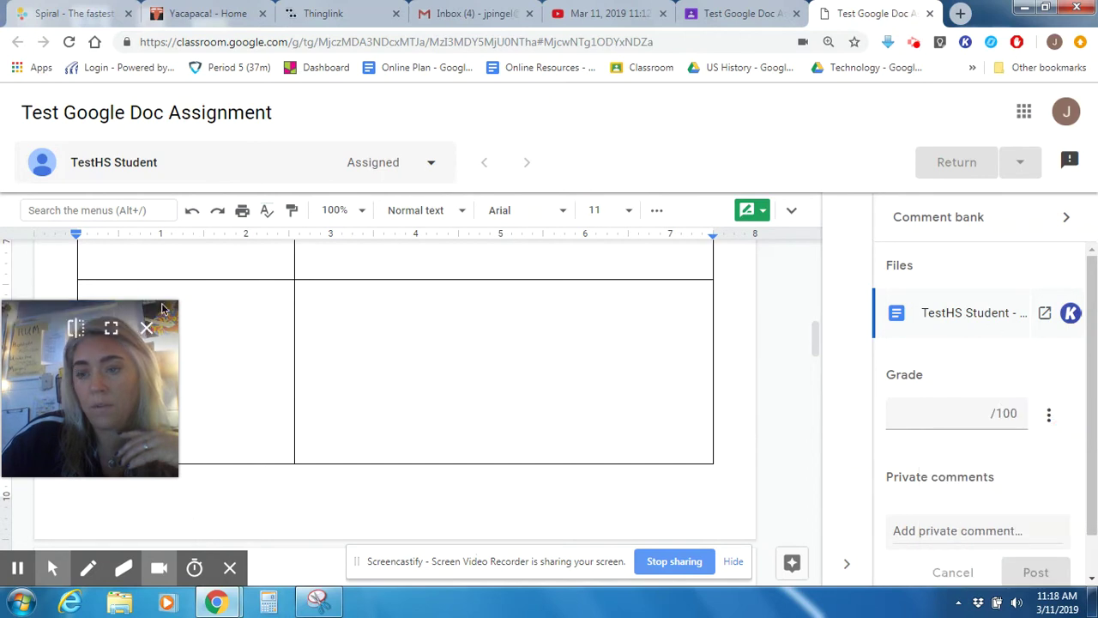
click(146, 328)
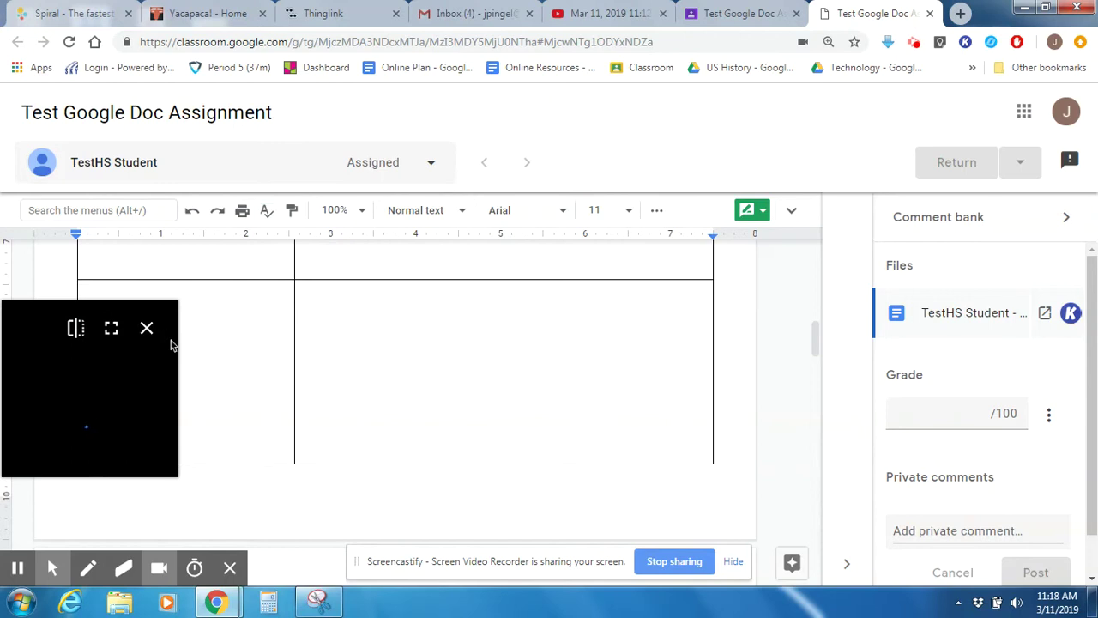
click(945, 411)
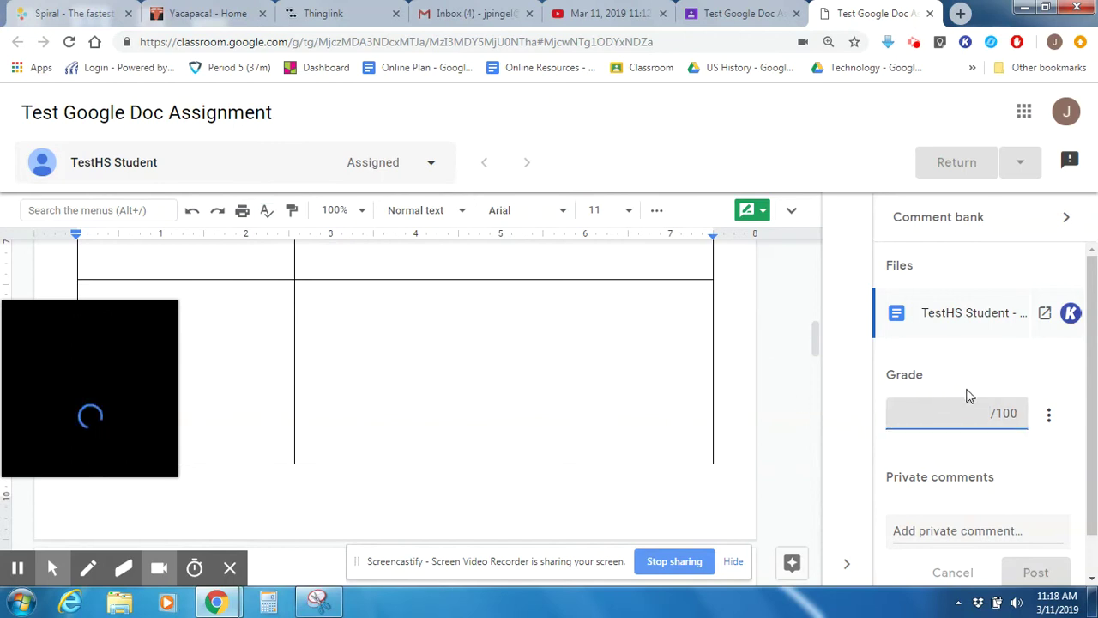
text(100)
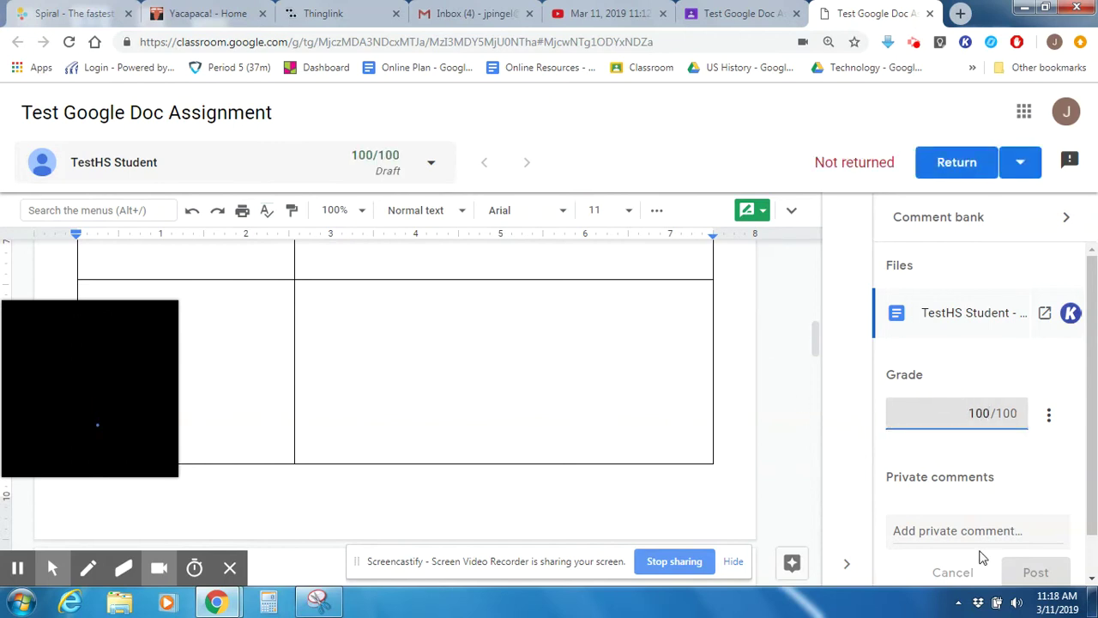
Add the reusable comment "This looks great! Nice job." to the comment bank.
click(978, 535)
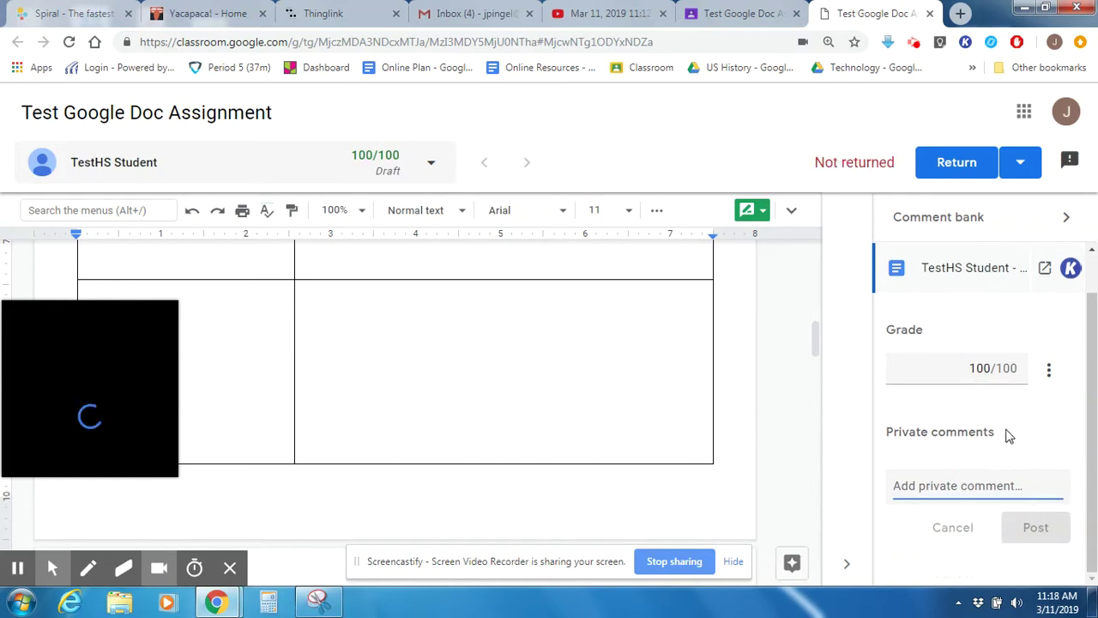
click(1066, 219)
click(946, 262)
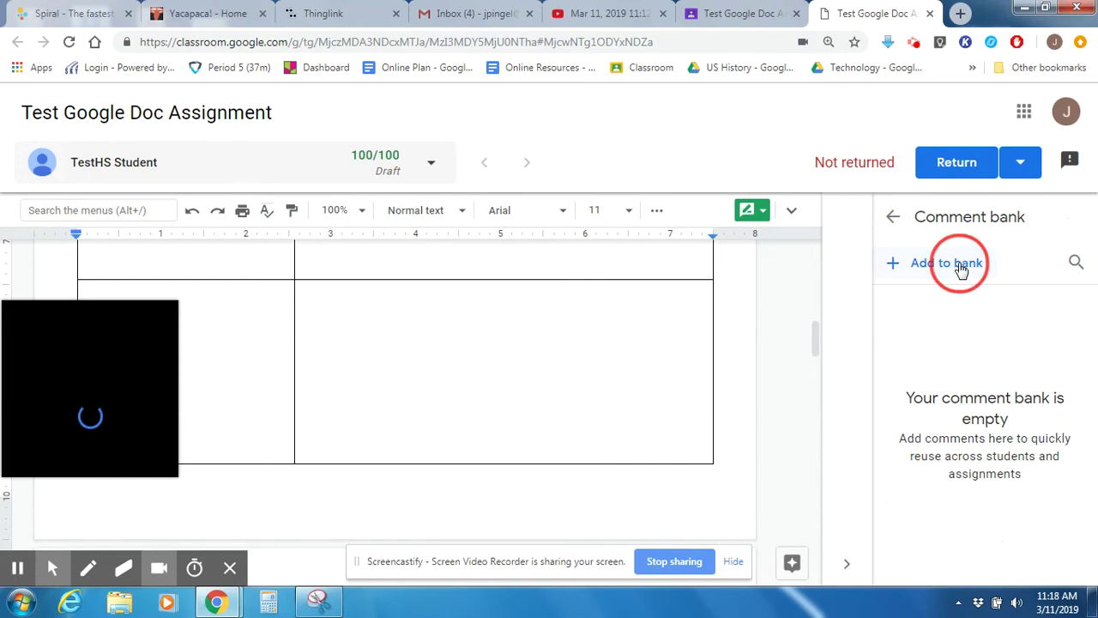
text(This)
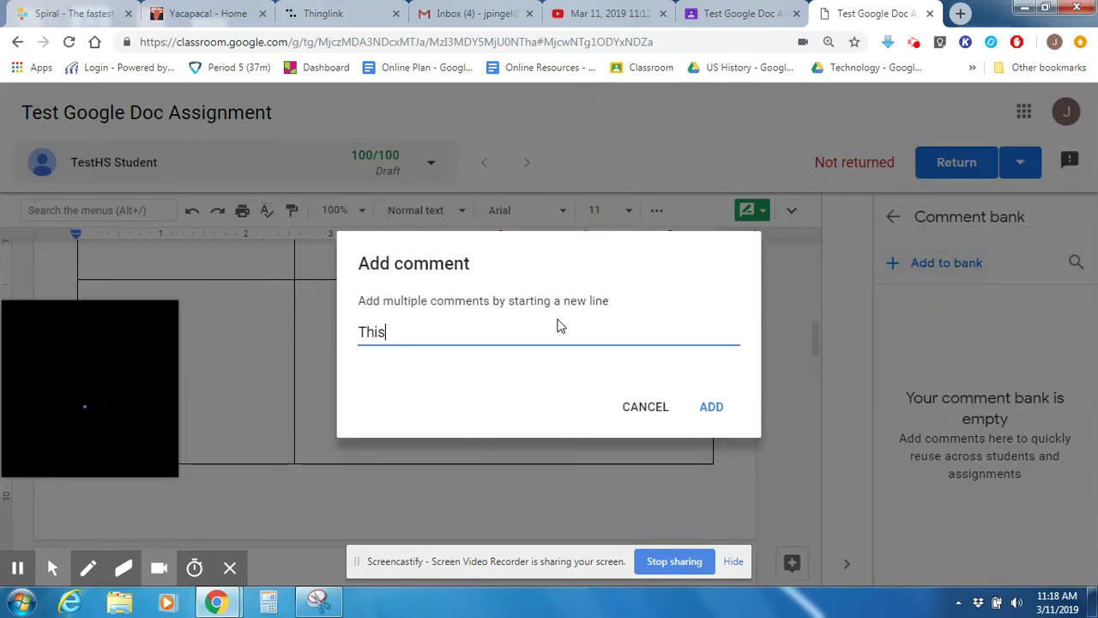
text( looks great)
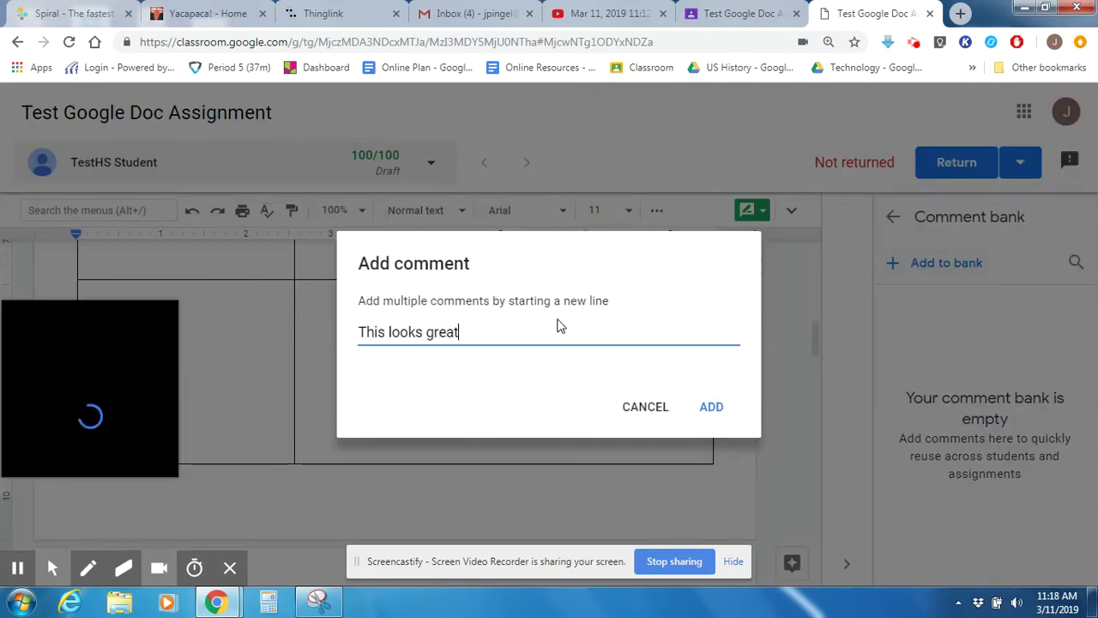
text(! Nice job.)
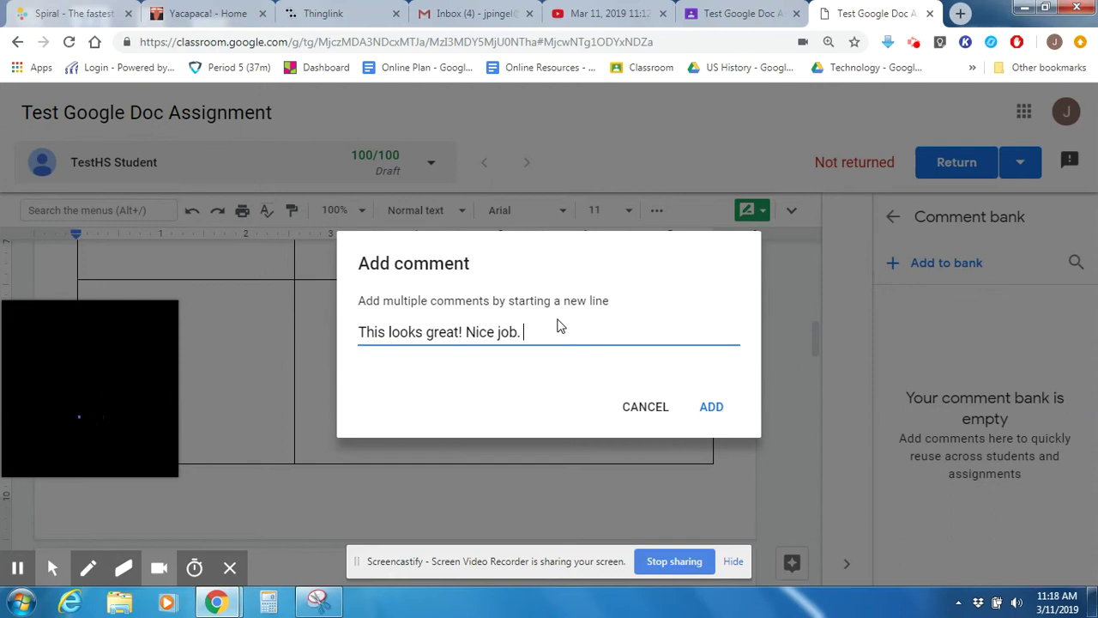
click(711, 407)
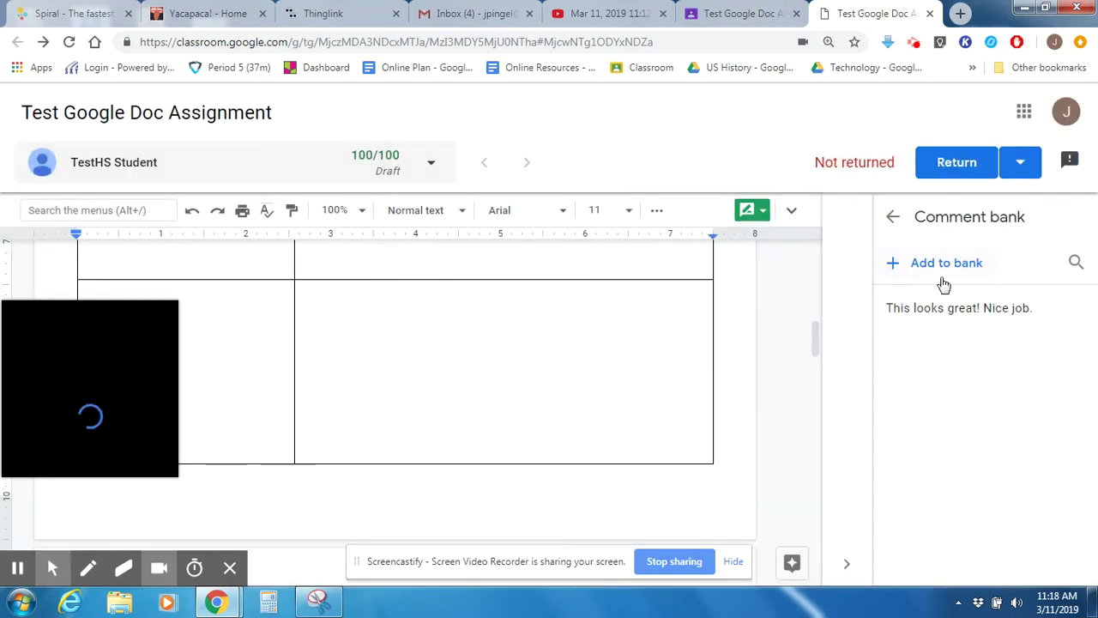
click(1074, 263)
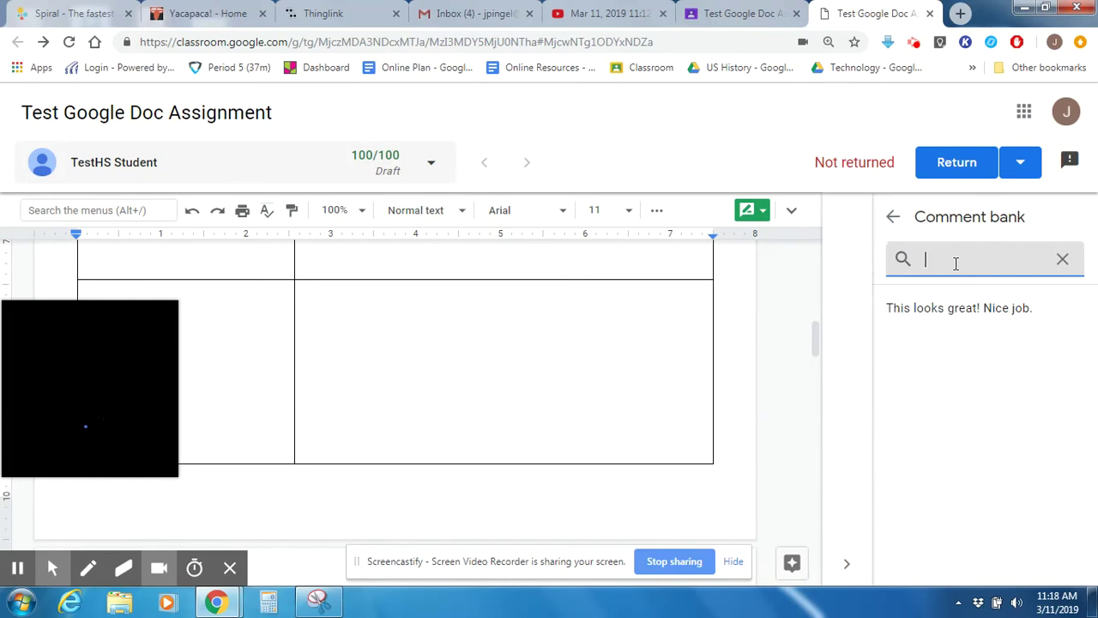
text(Please make sure )
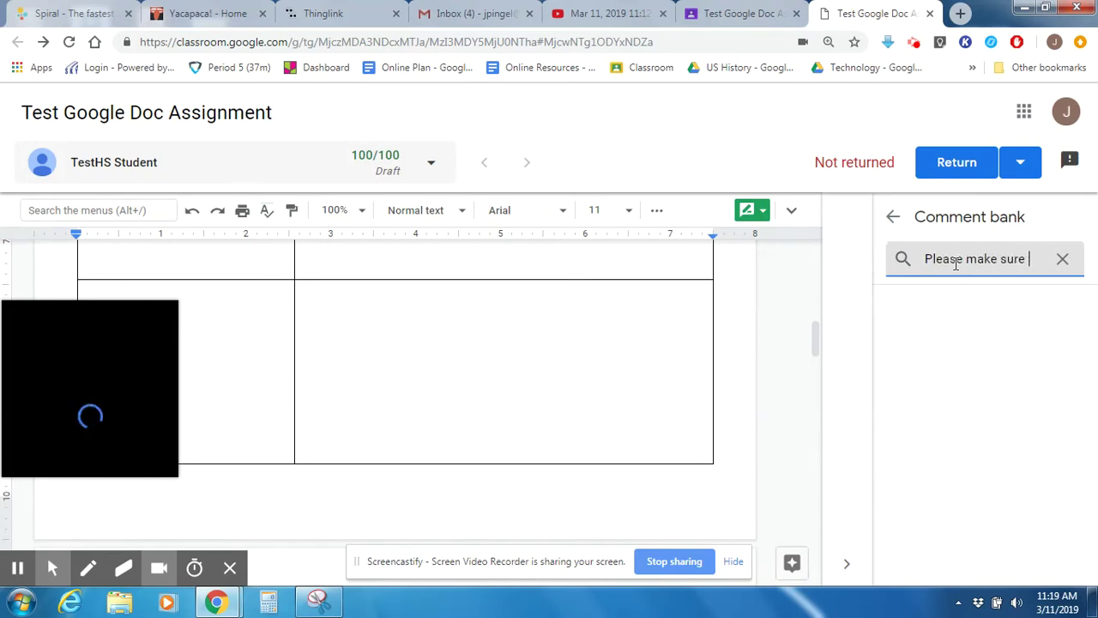
text(you spend enough ti)
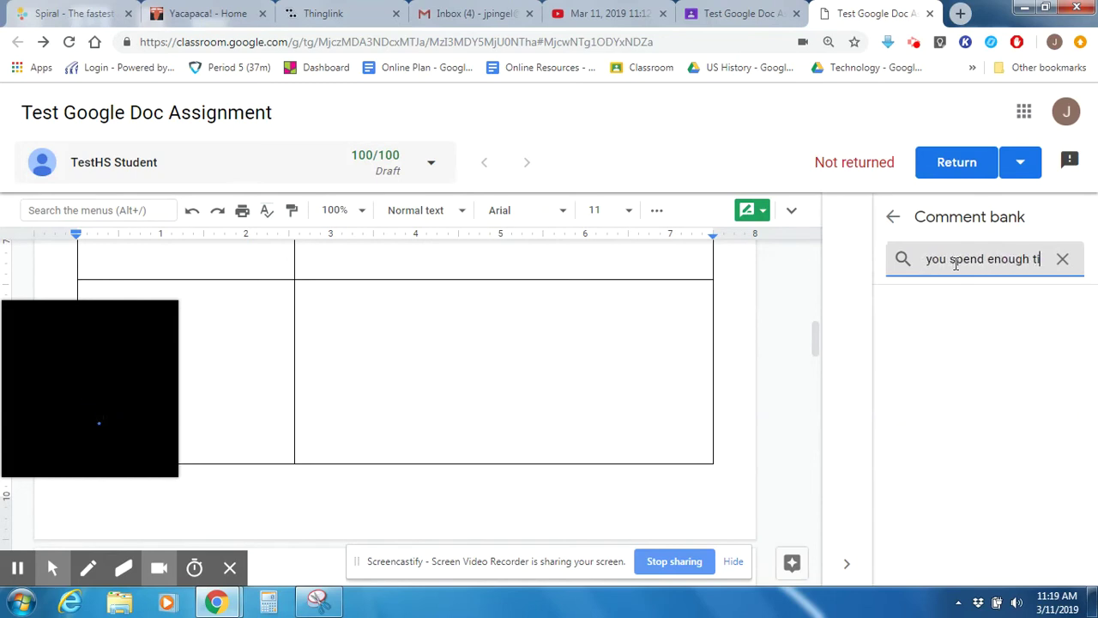
text(me paying atte)
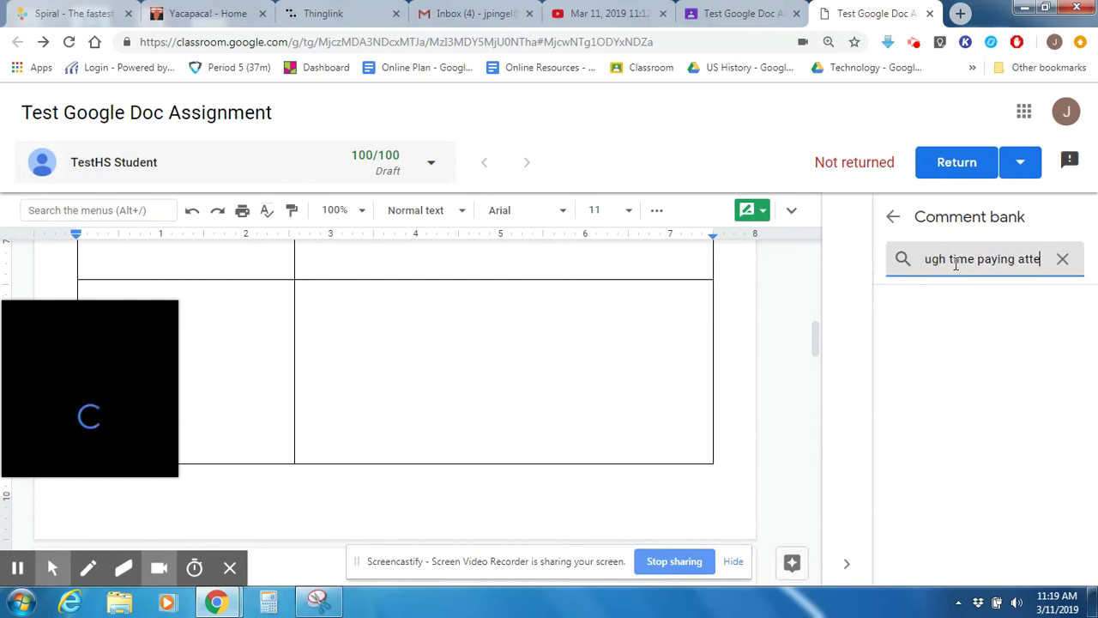
text(ntion to your detai)
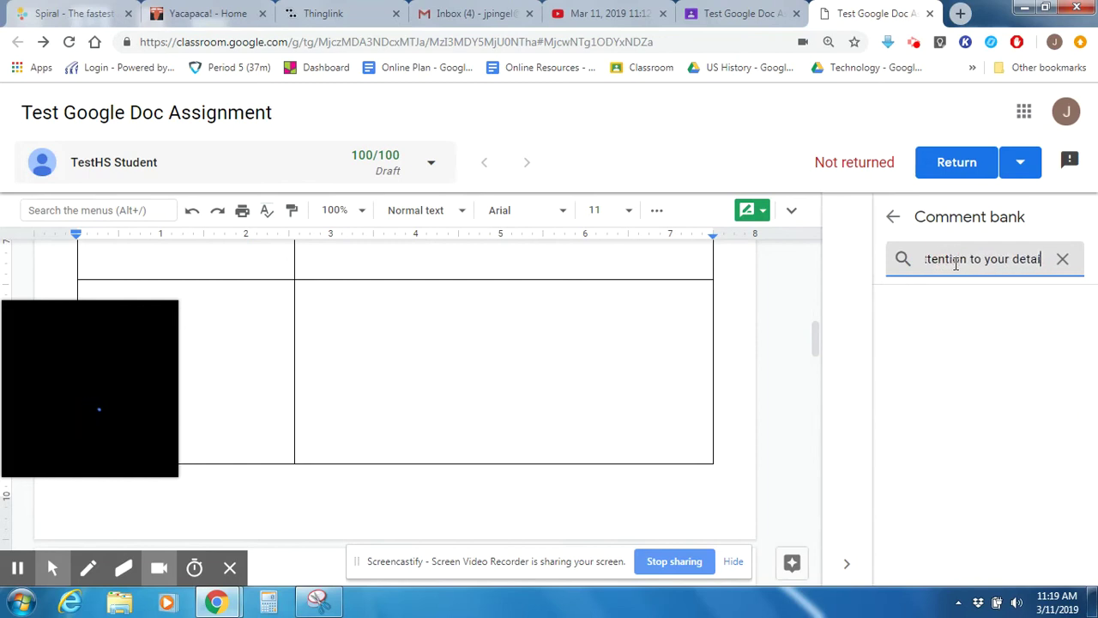
text(ls and answers.)
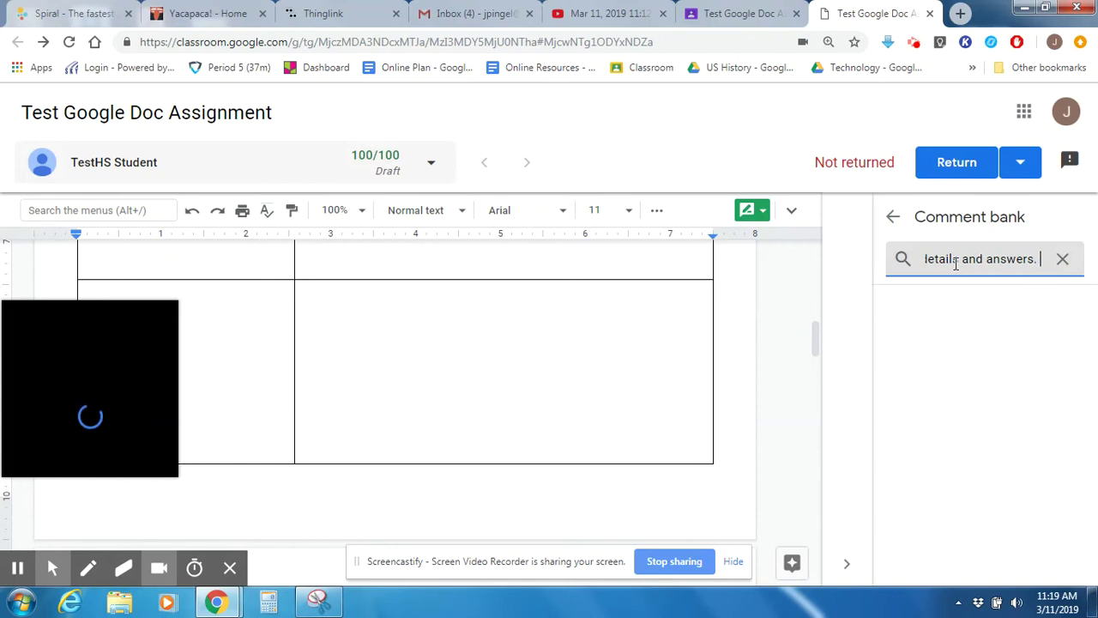
click(958, 363)
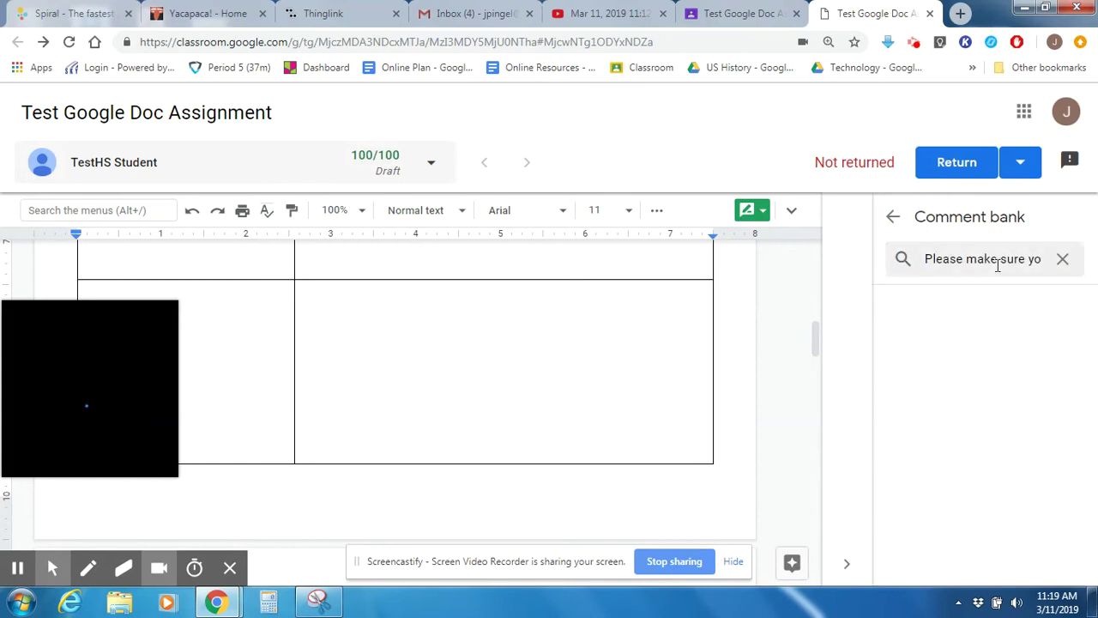
click(1033, 260)
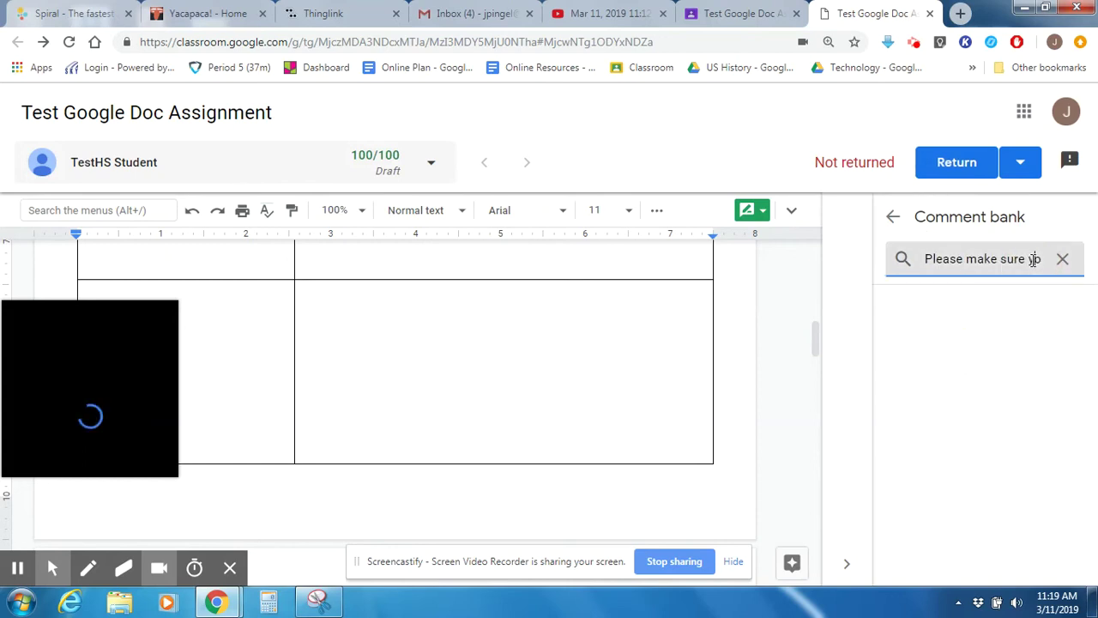
click(893, 217)
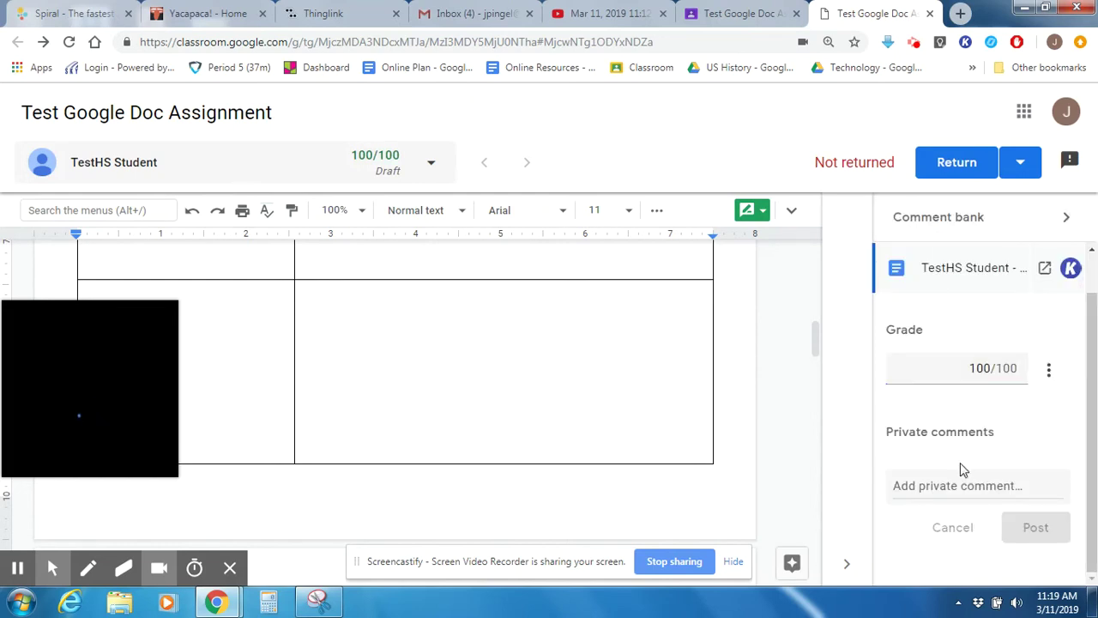
click(952, 477)
click(1066, 216)
click(967, 262)
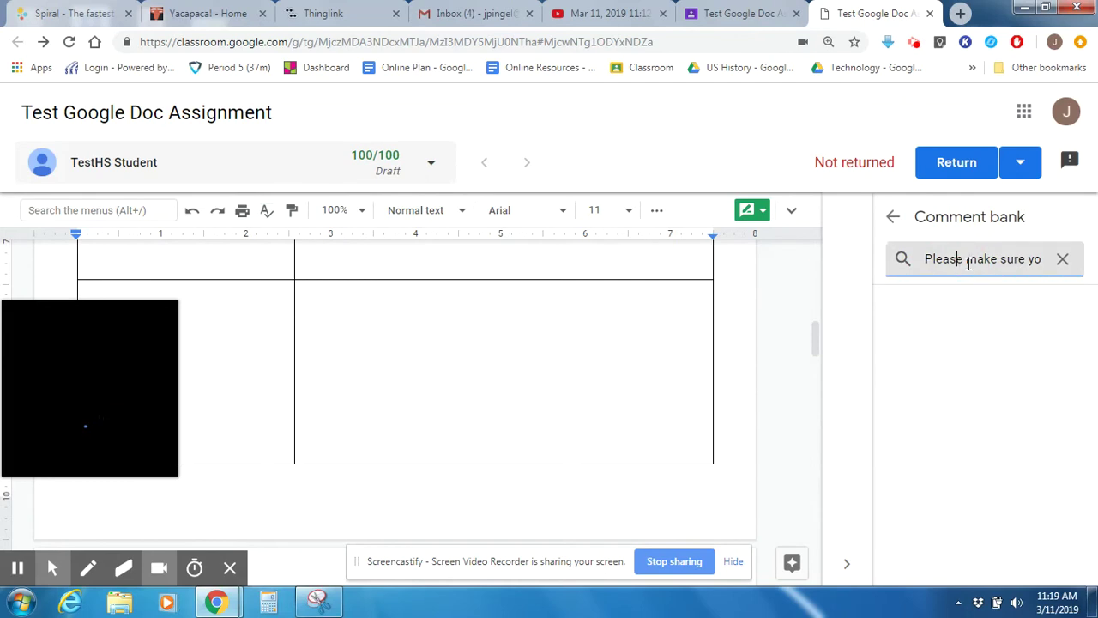
click(1063, 259)
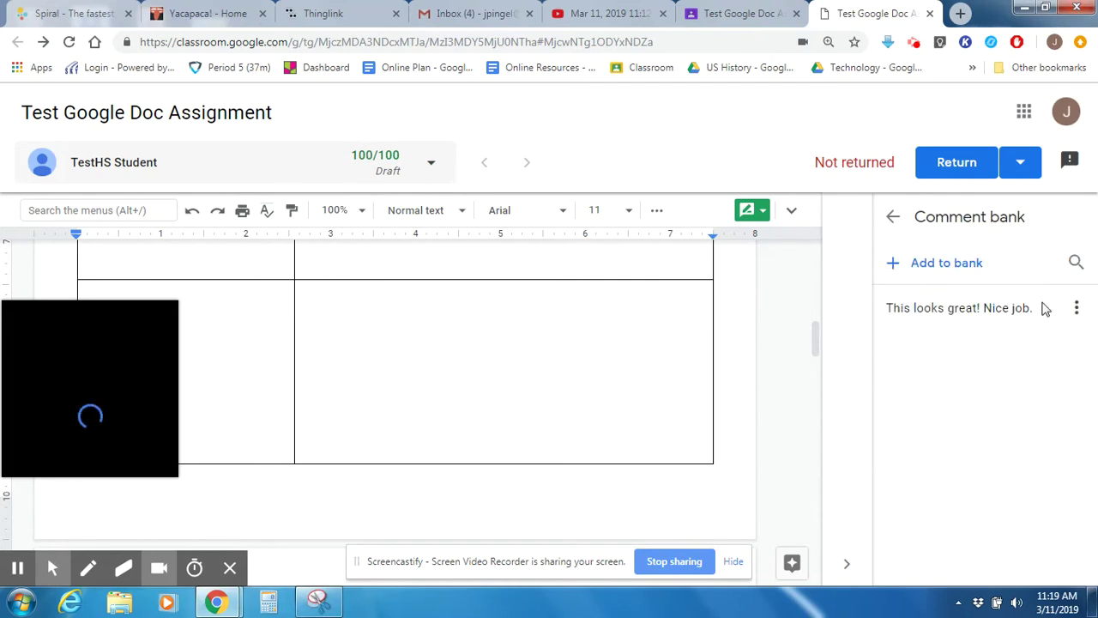
View the options available for the saved comment in the bank and go back to the student's grade and private comments.
click(1076, 308)
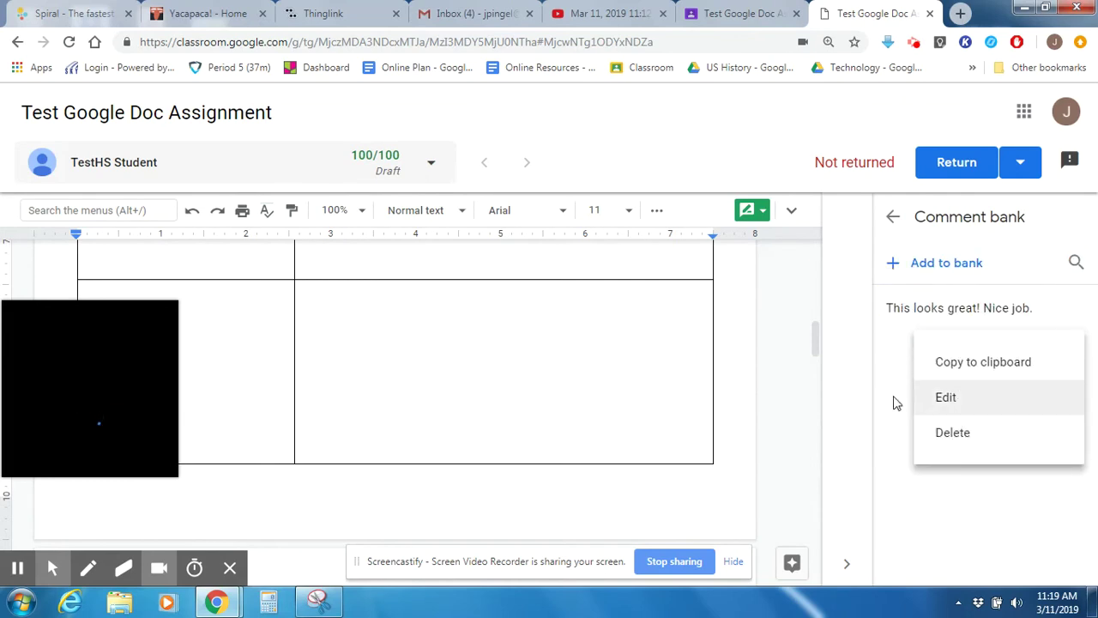
click(988, 442)
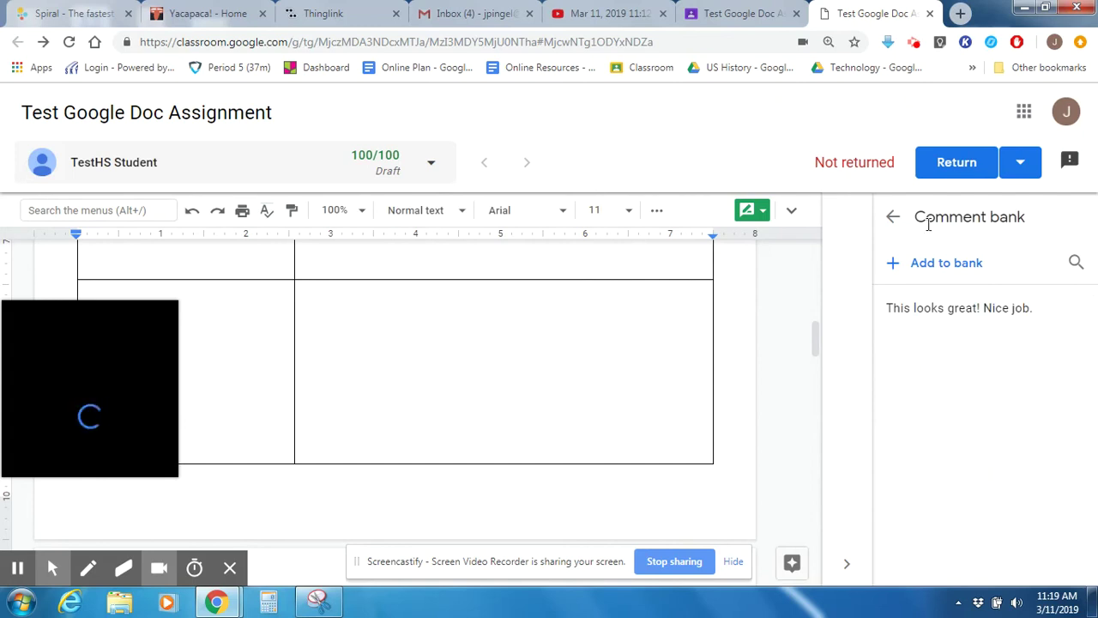
click(892, 217)
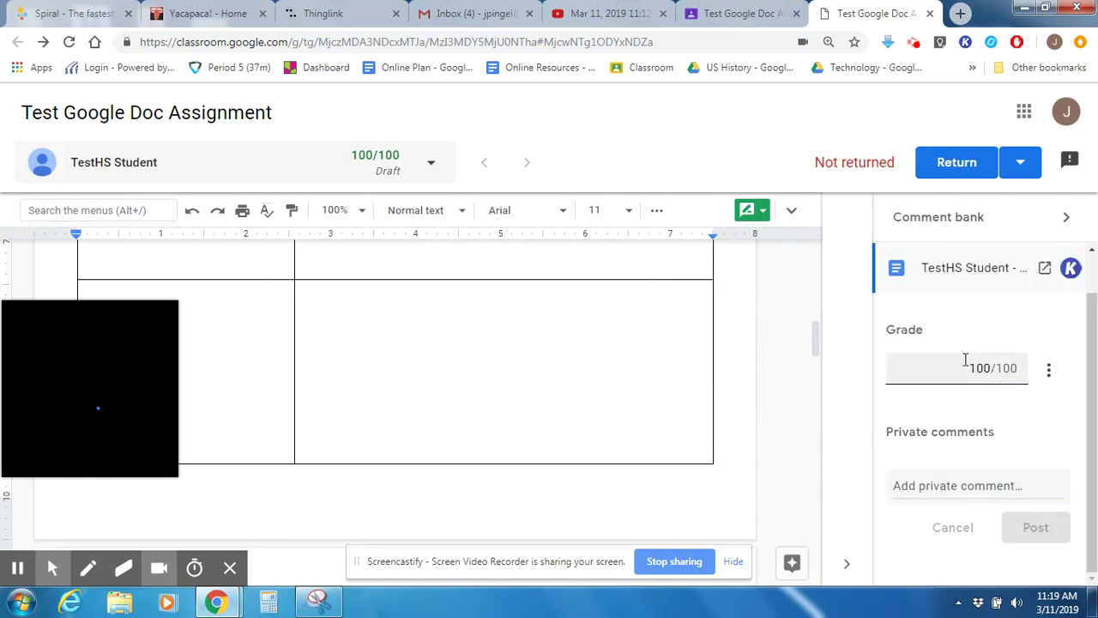
mouse_move(136, 344)
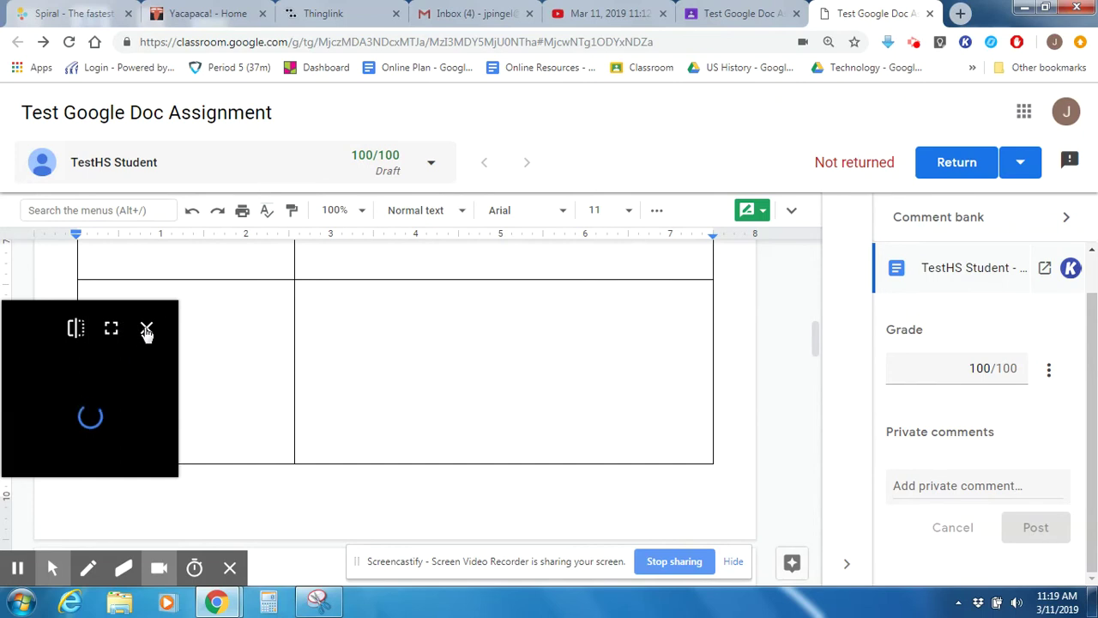
Post the private comment "Nice job on this." to the test student and return the graded work.
click(917, 494)
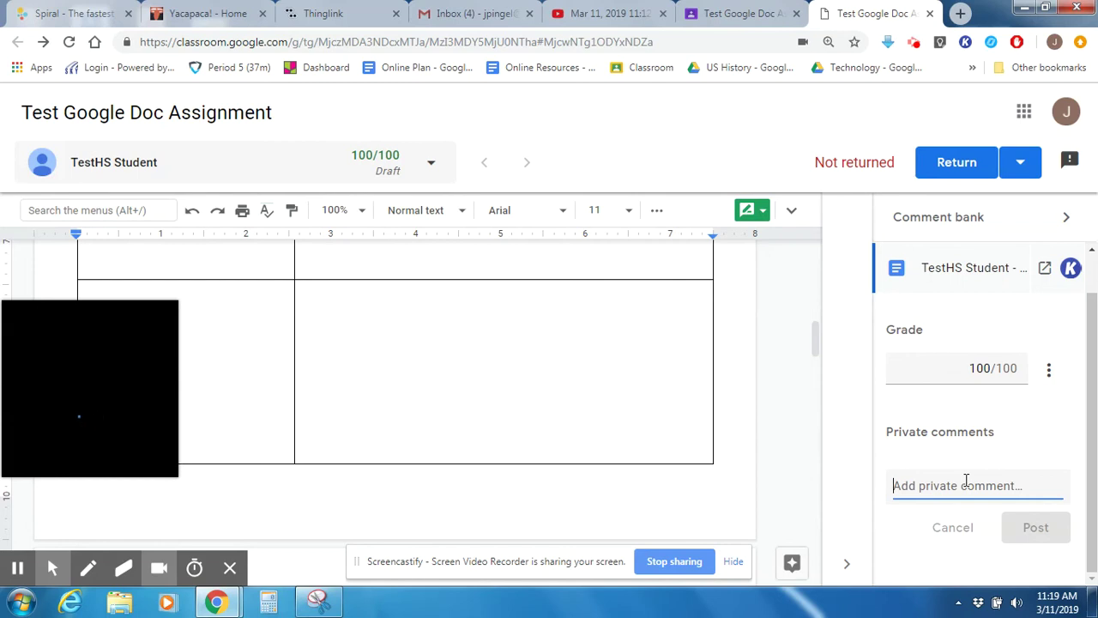
text(Nice job on this.)
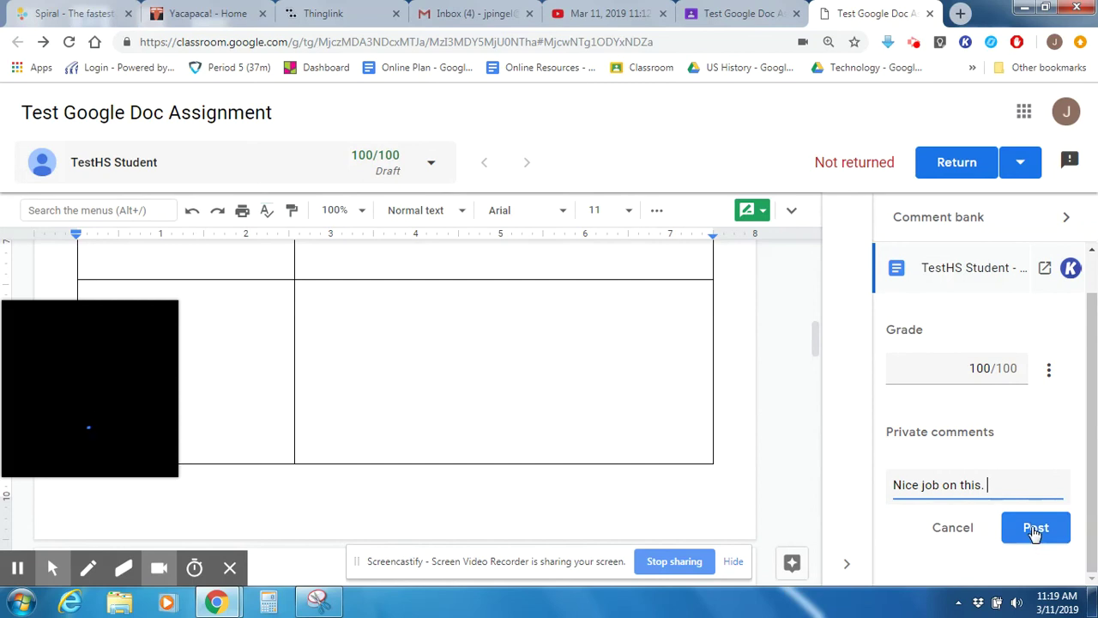
click(1036, 526)
click(955, 164)
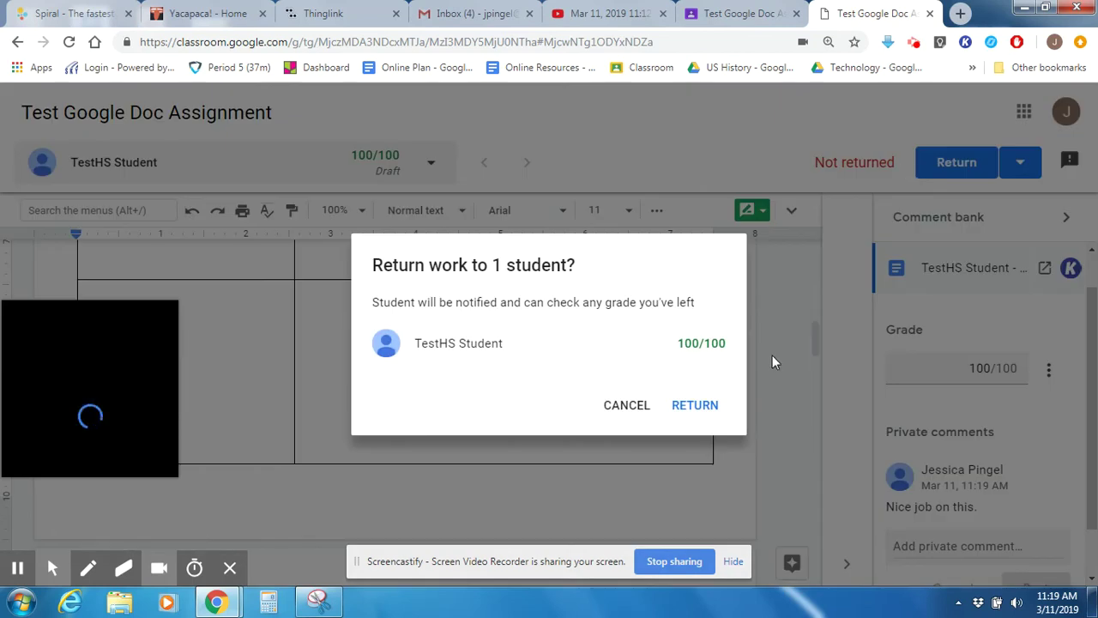
click(689, 404)
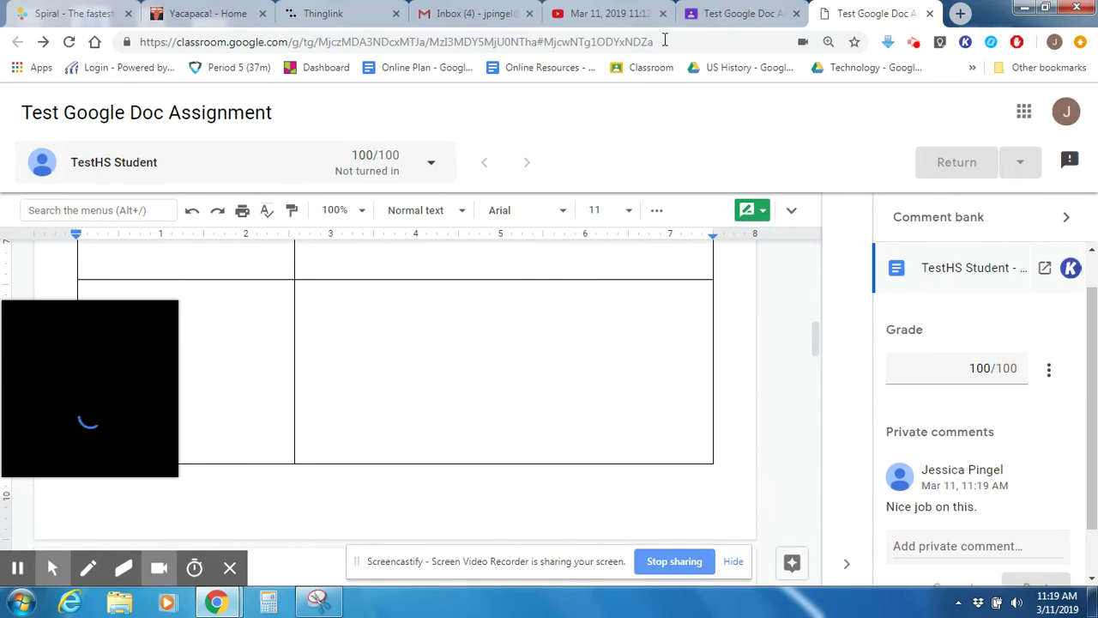
Check the student's entry on the assignment's student work page and go back to the grading view.
click(731, 10)
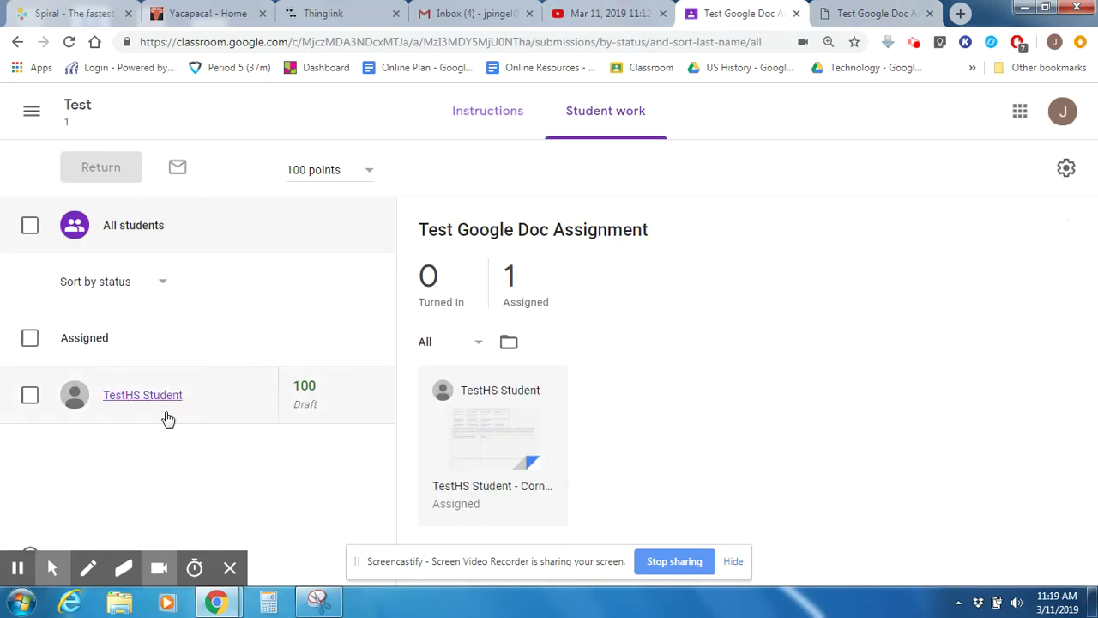
click(862, 14)
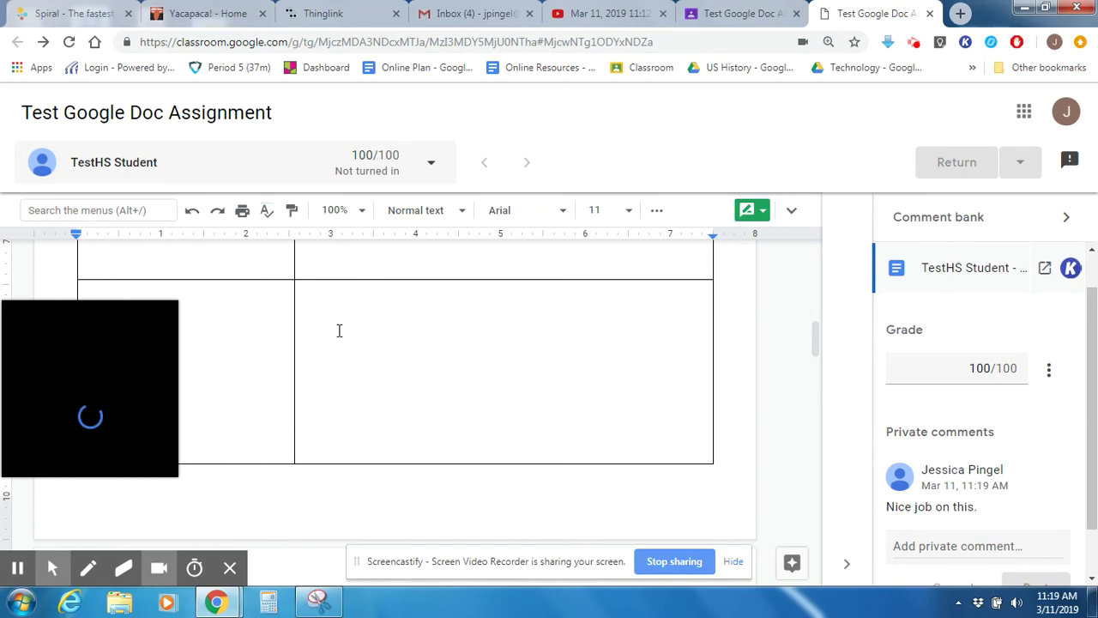
mouse_move(79, 444)
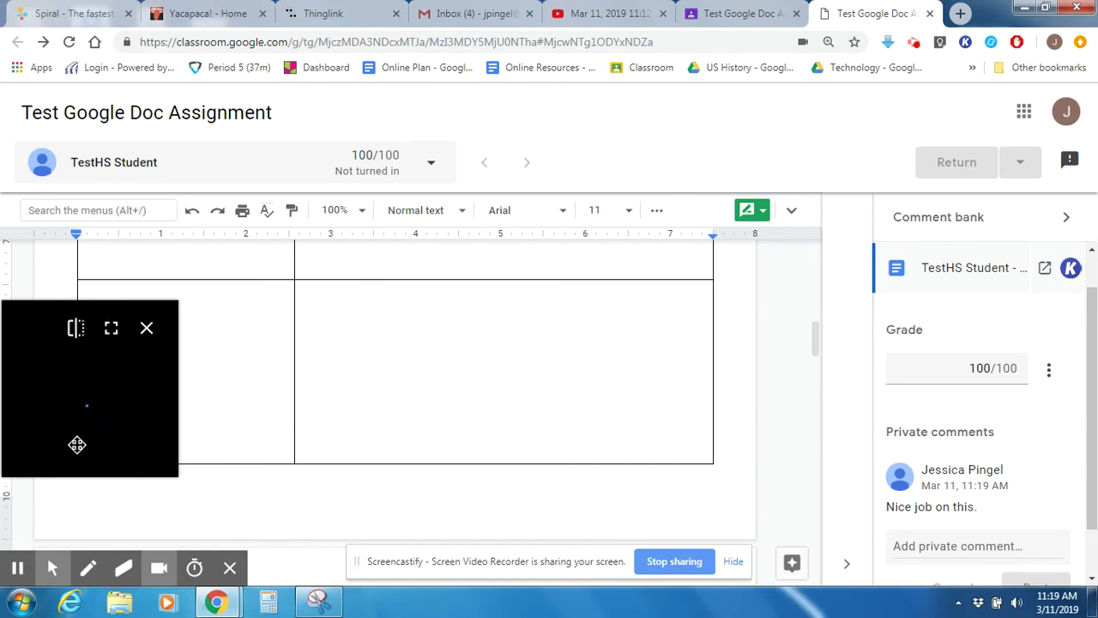